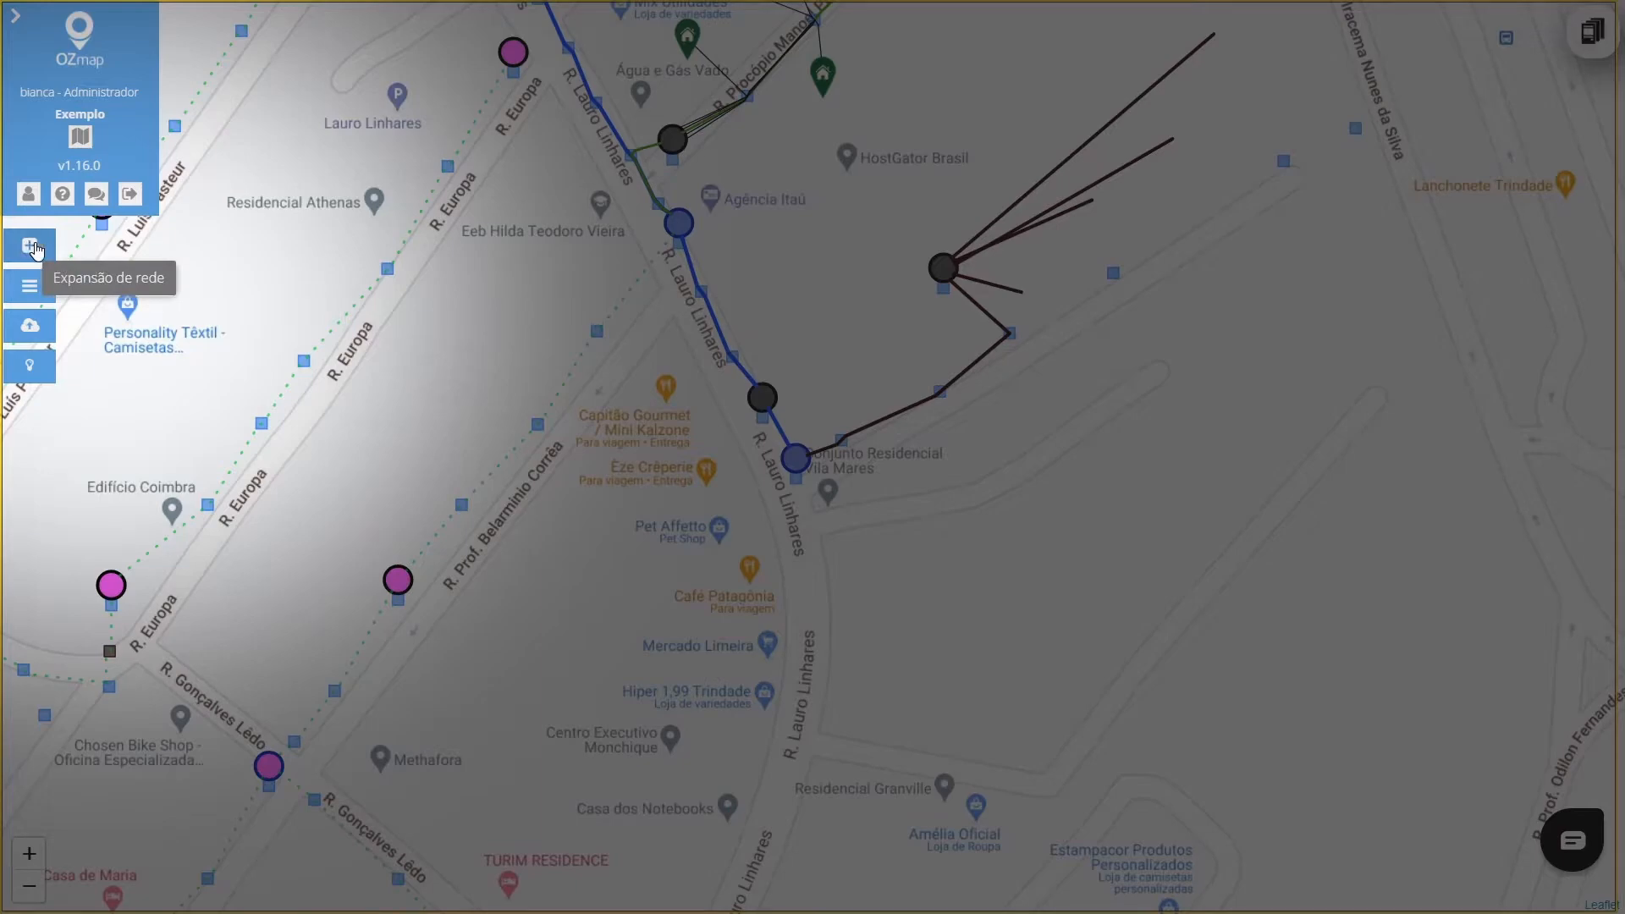
Add a new POP with deployment state Implantada on the map, just east of R. Lauro Linhares near Mercado Limeira
click(33, 247)
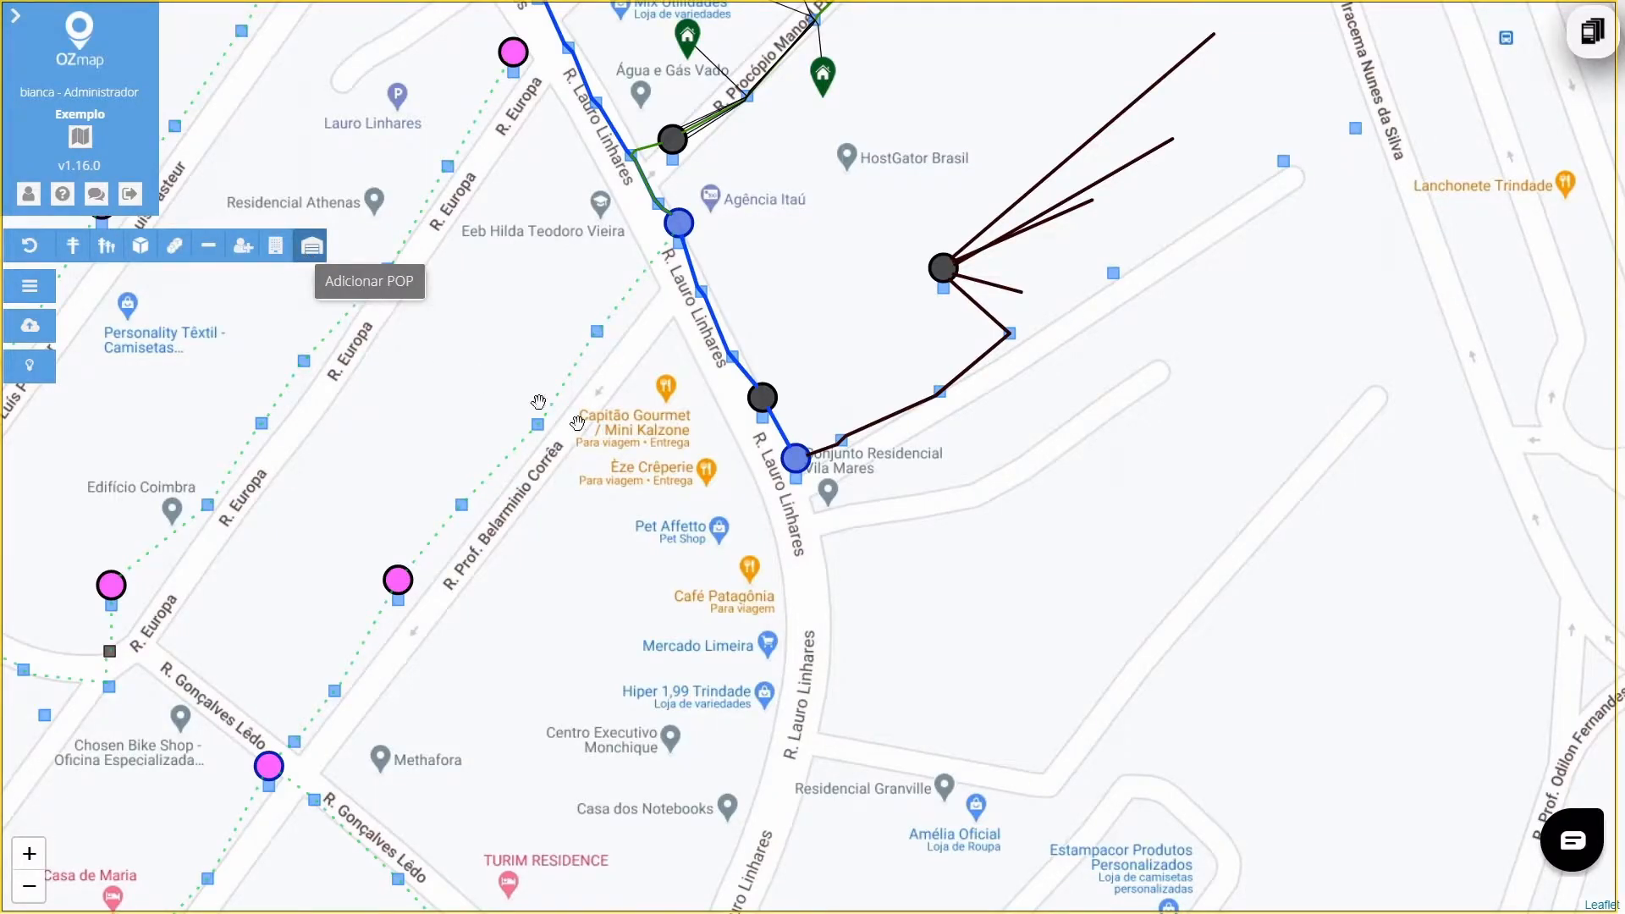
click(309, 247)
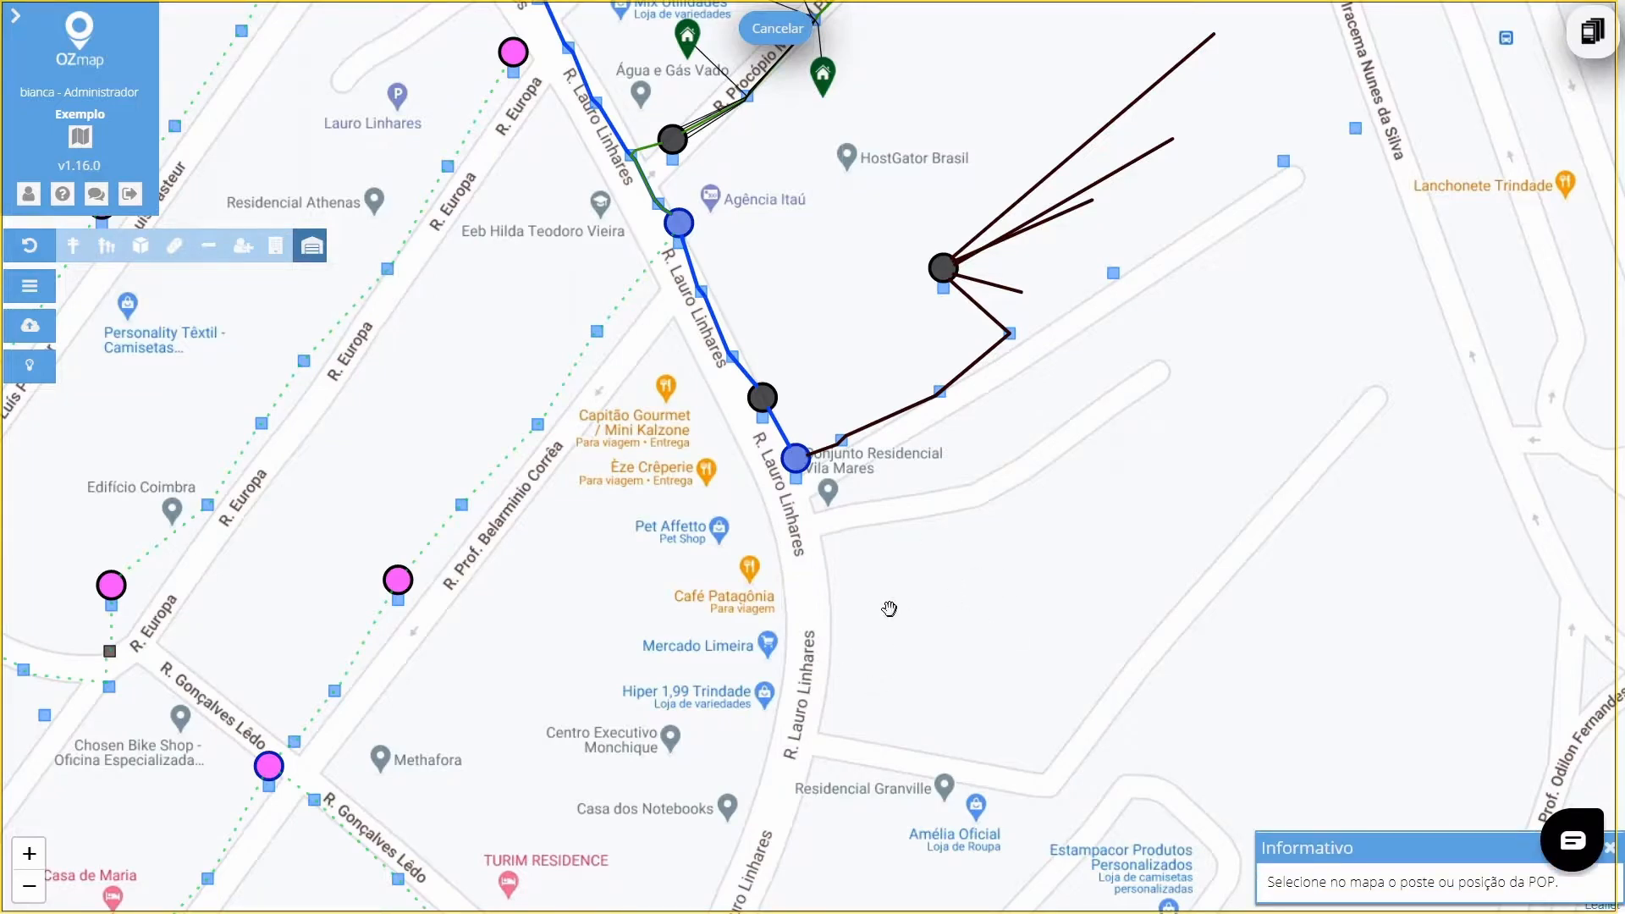
click(856, 626)
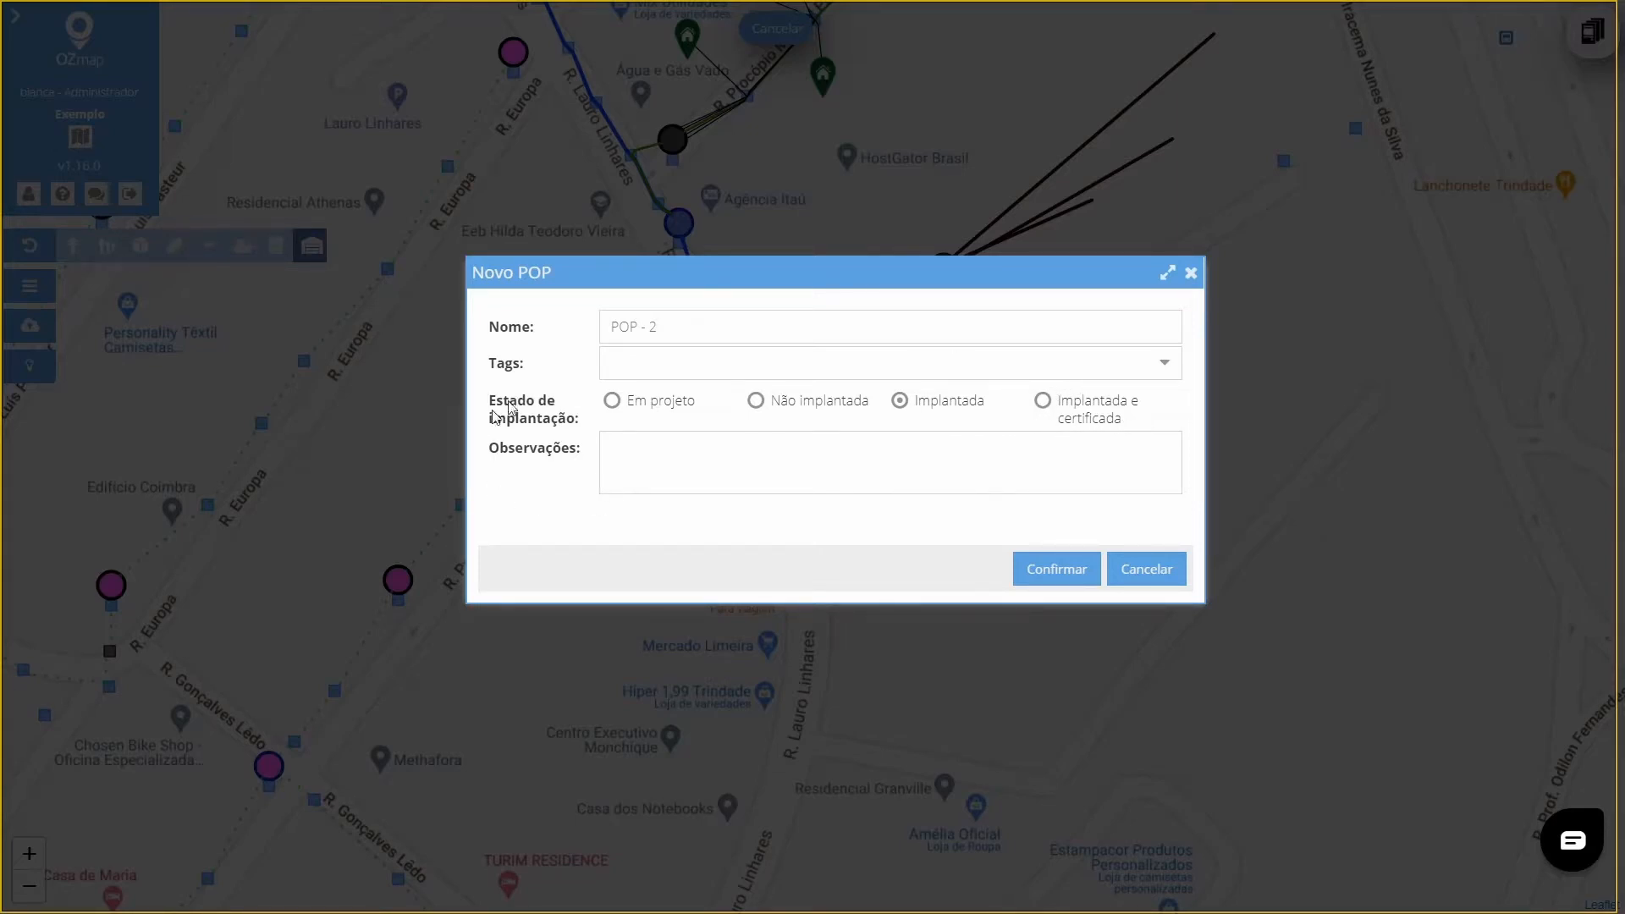
click(1056, 569)
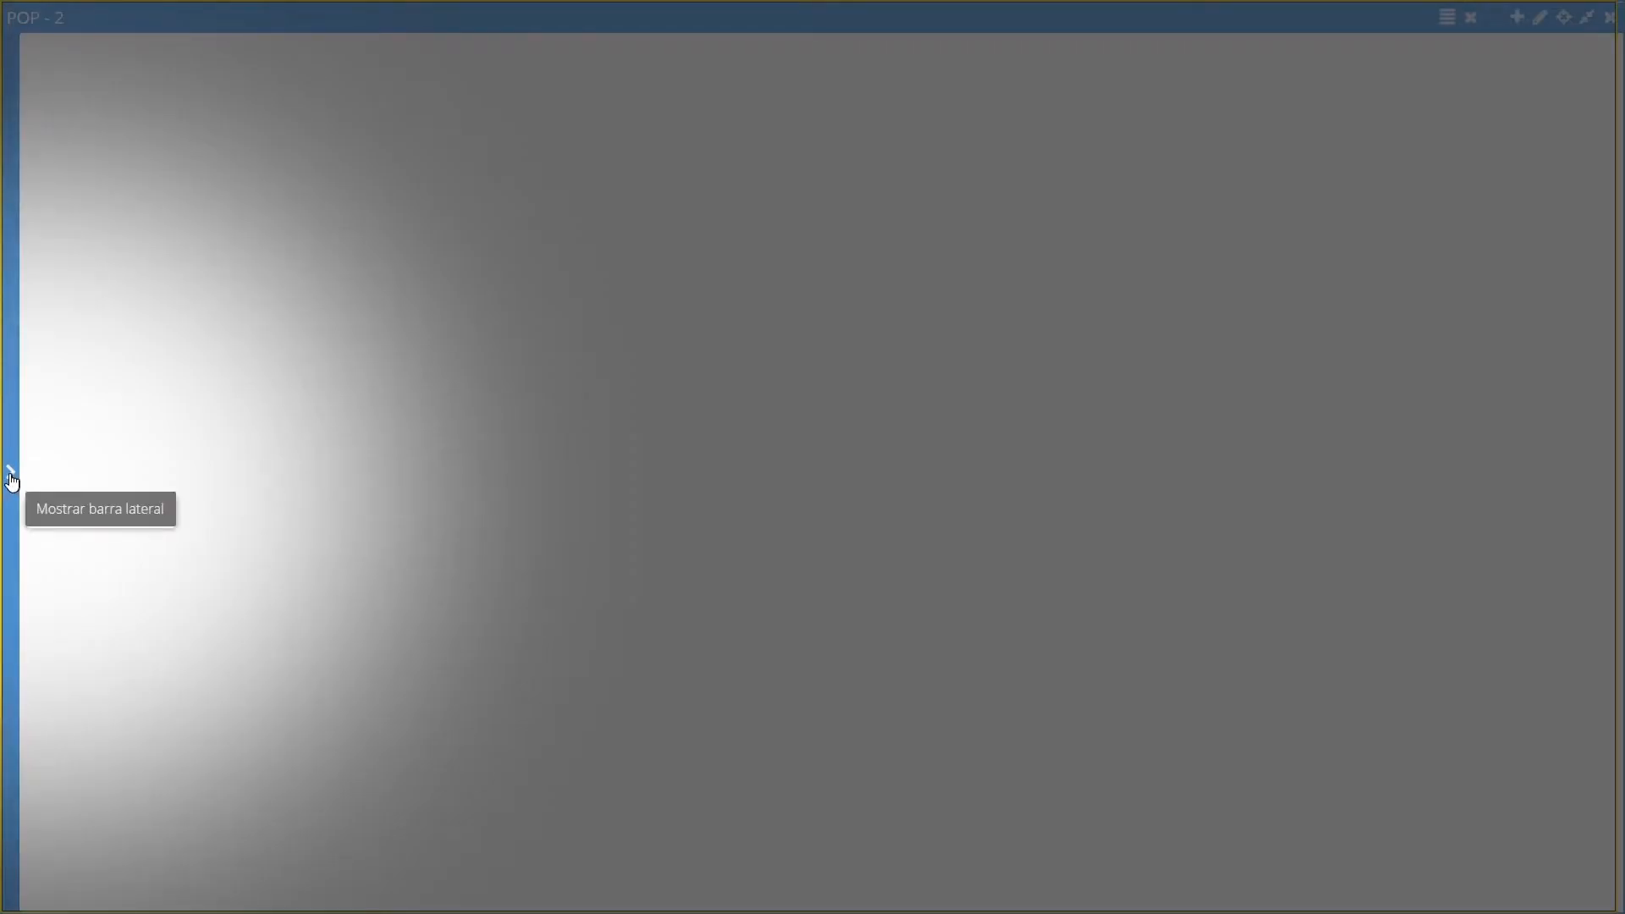
Show the POP's equipment sidebar and create a new cabinet named Armário 1
click(12, 479)
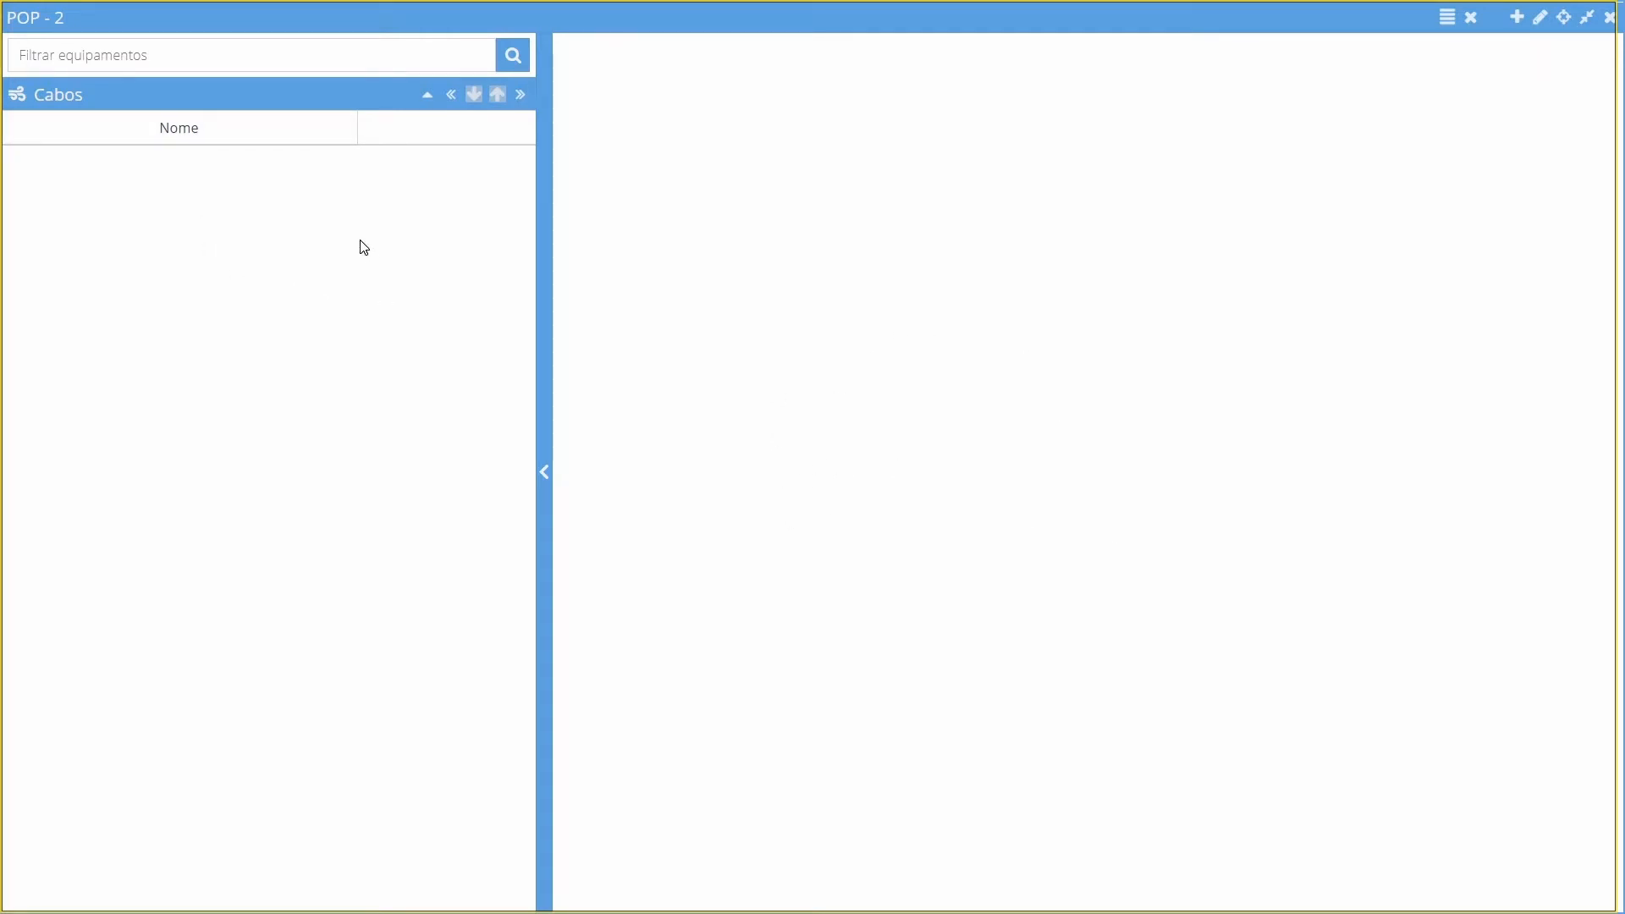
click(1519, 18)
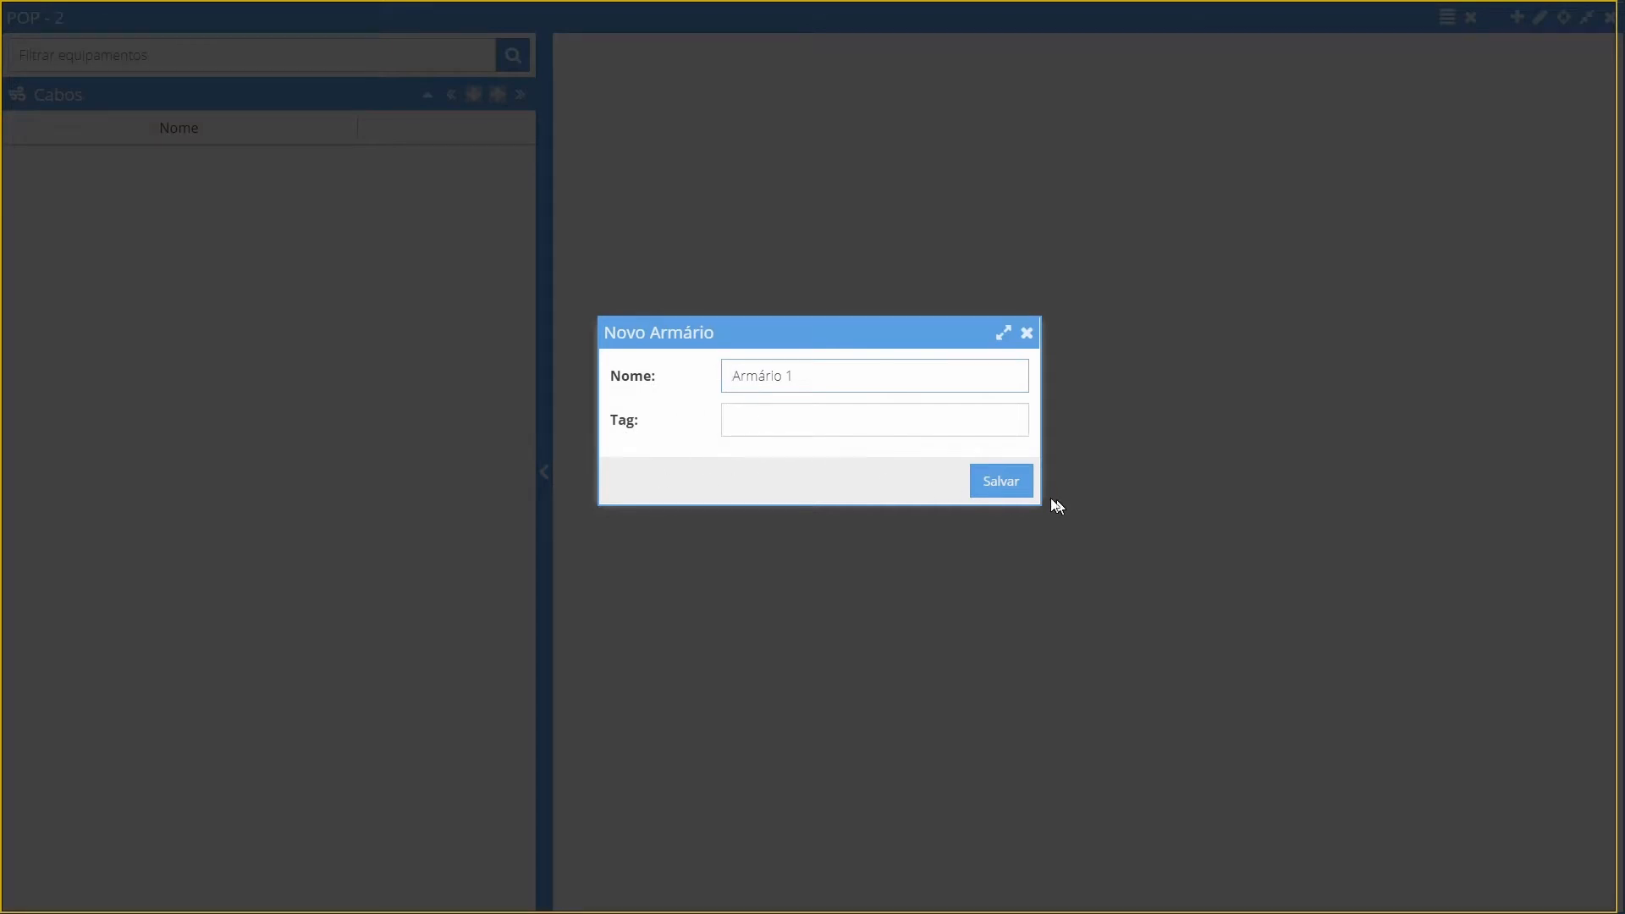
click(1014, 480)
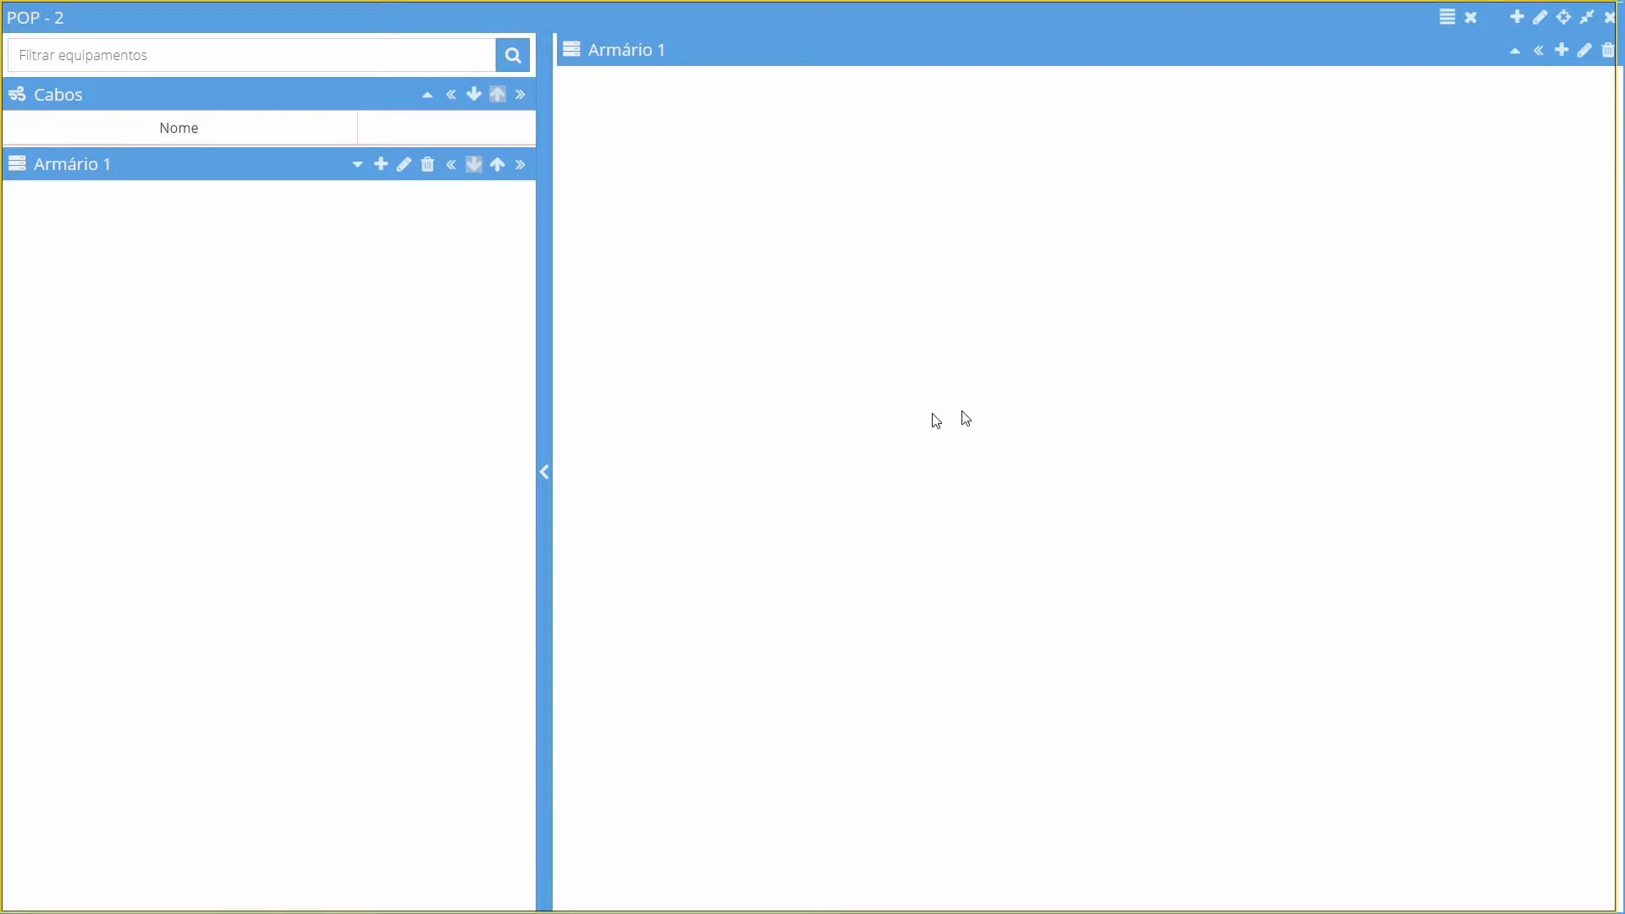
Add equipment of type OLT, model OLT 1S4P, to Armário 1, leaving the physical equipment data empty
click(1563, 51)
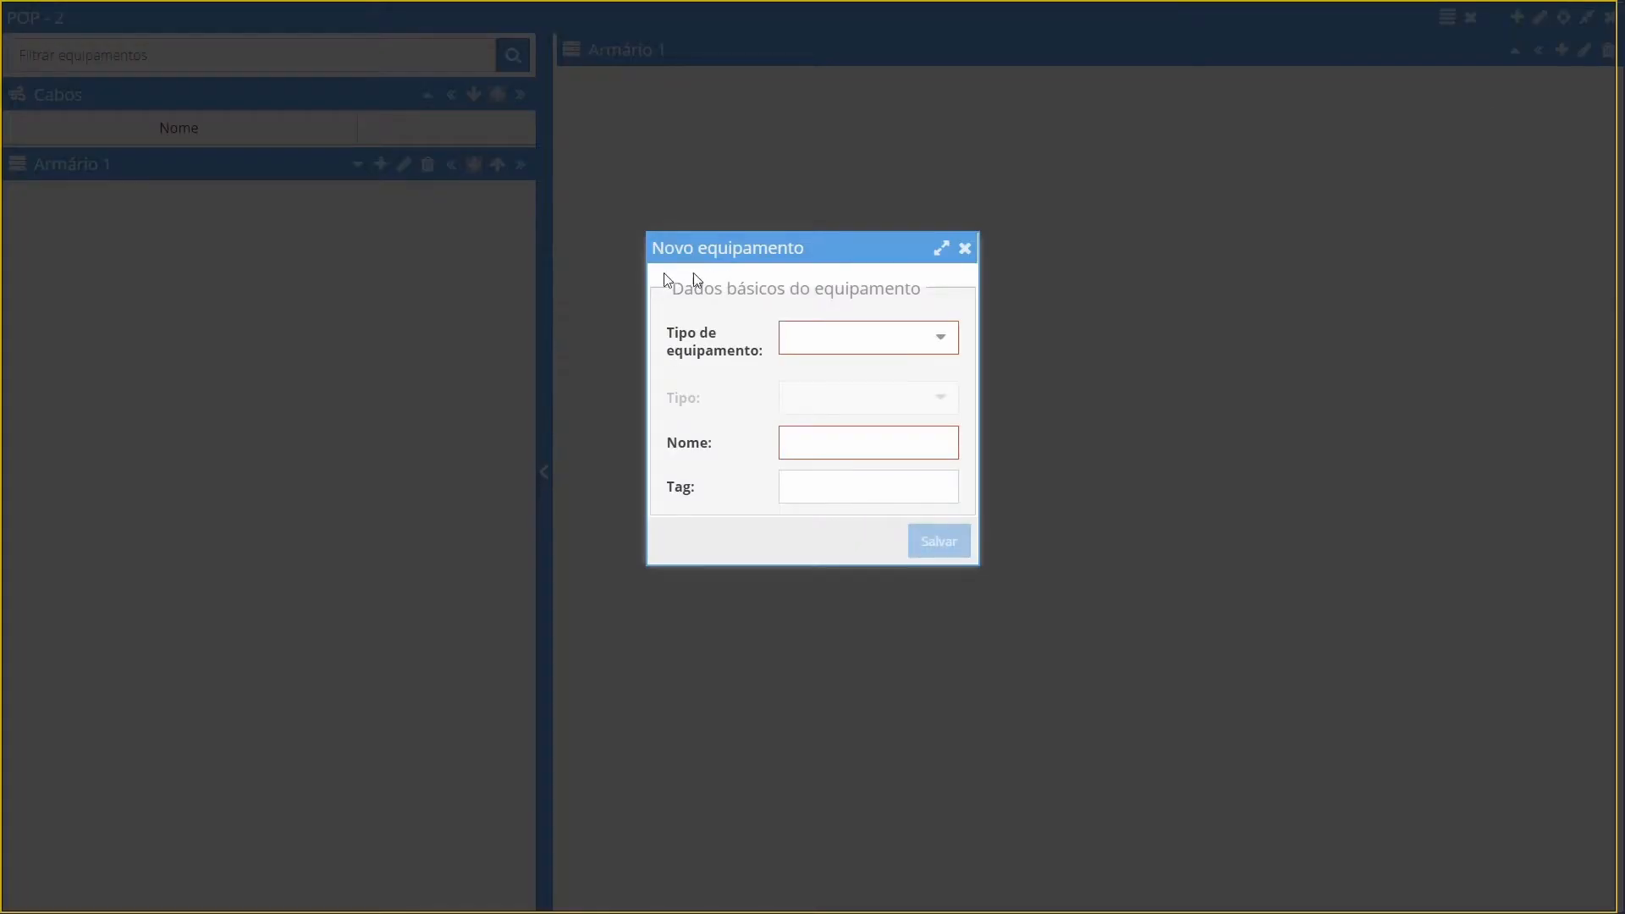
click(944, 343)
click(856, 372)
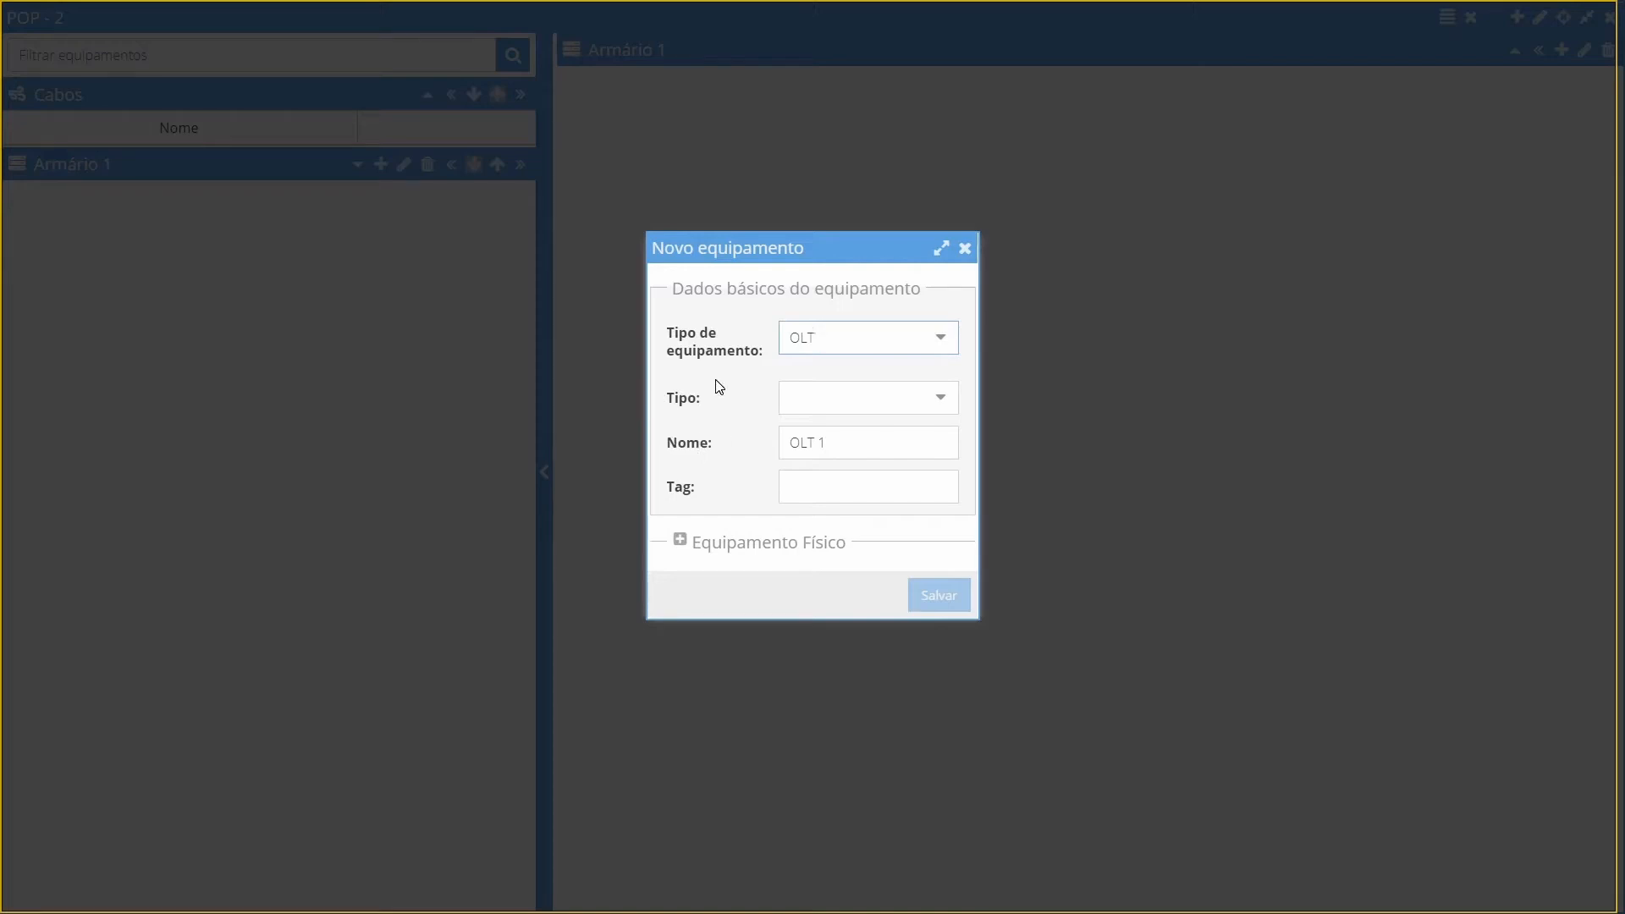
click(930, 408)
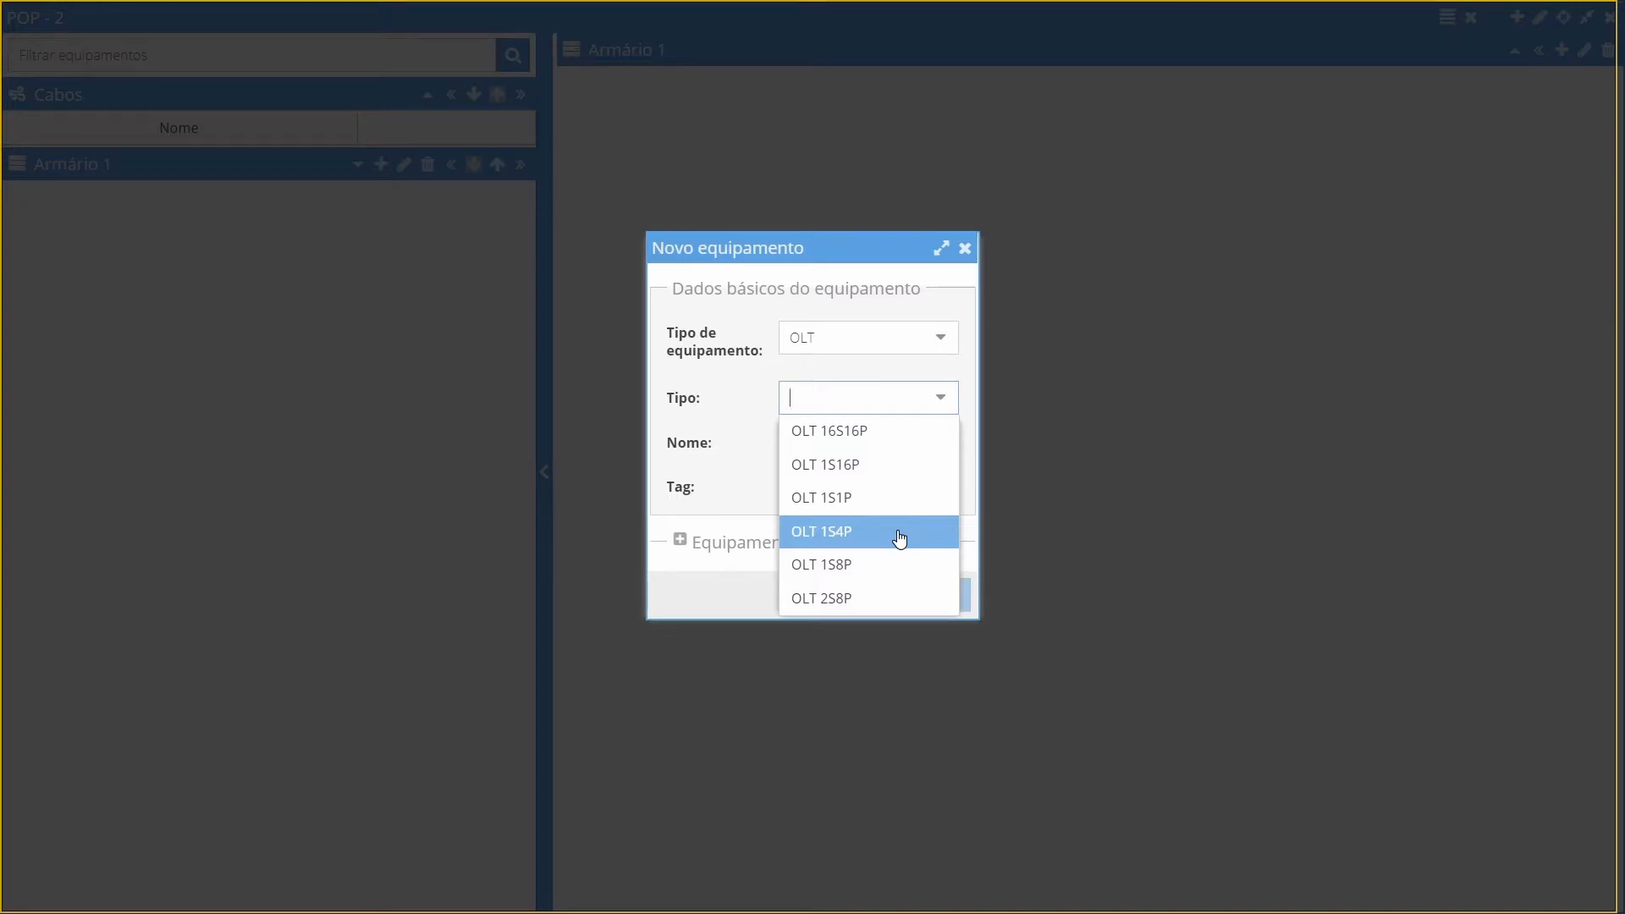
click(899, 538)
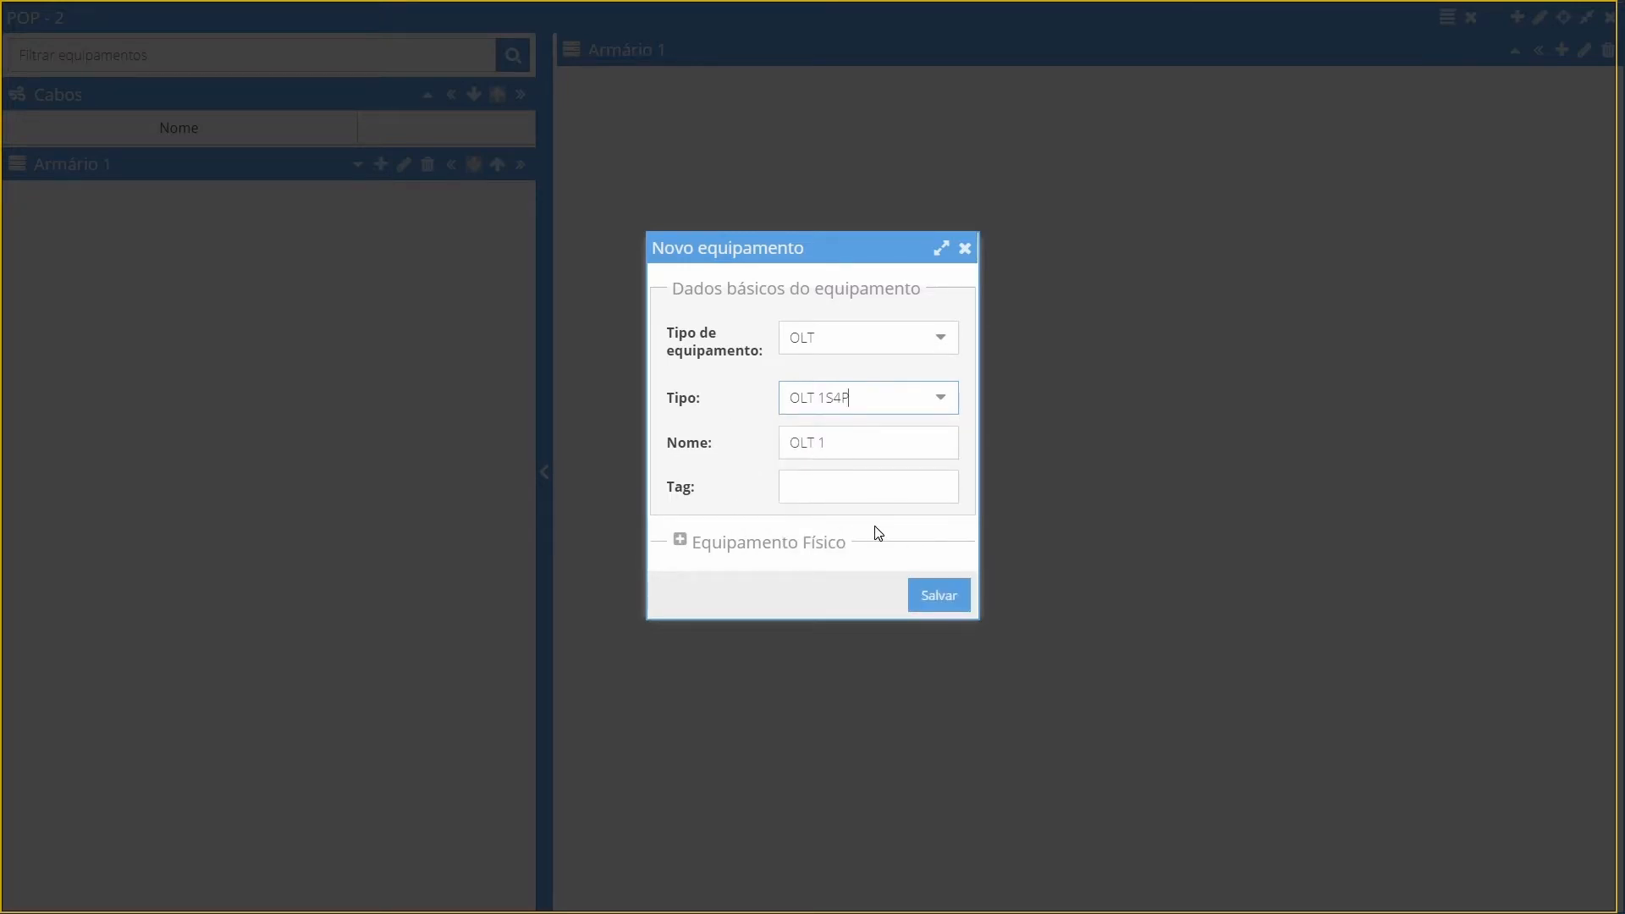
click(682, 544)
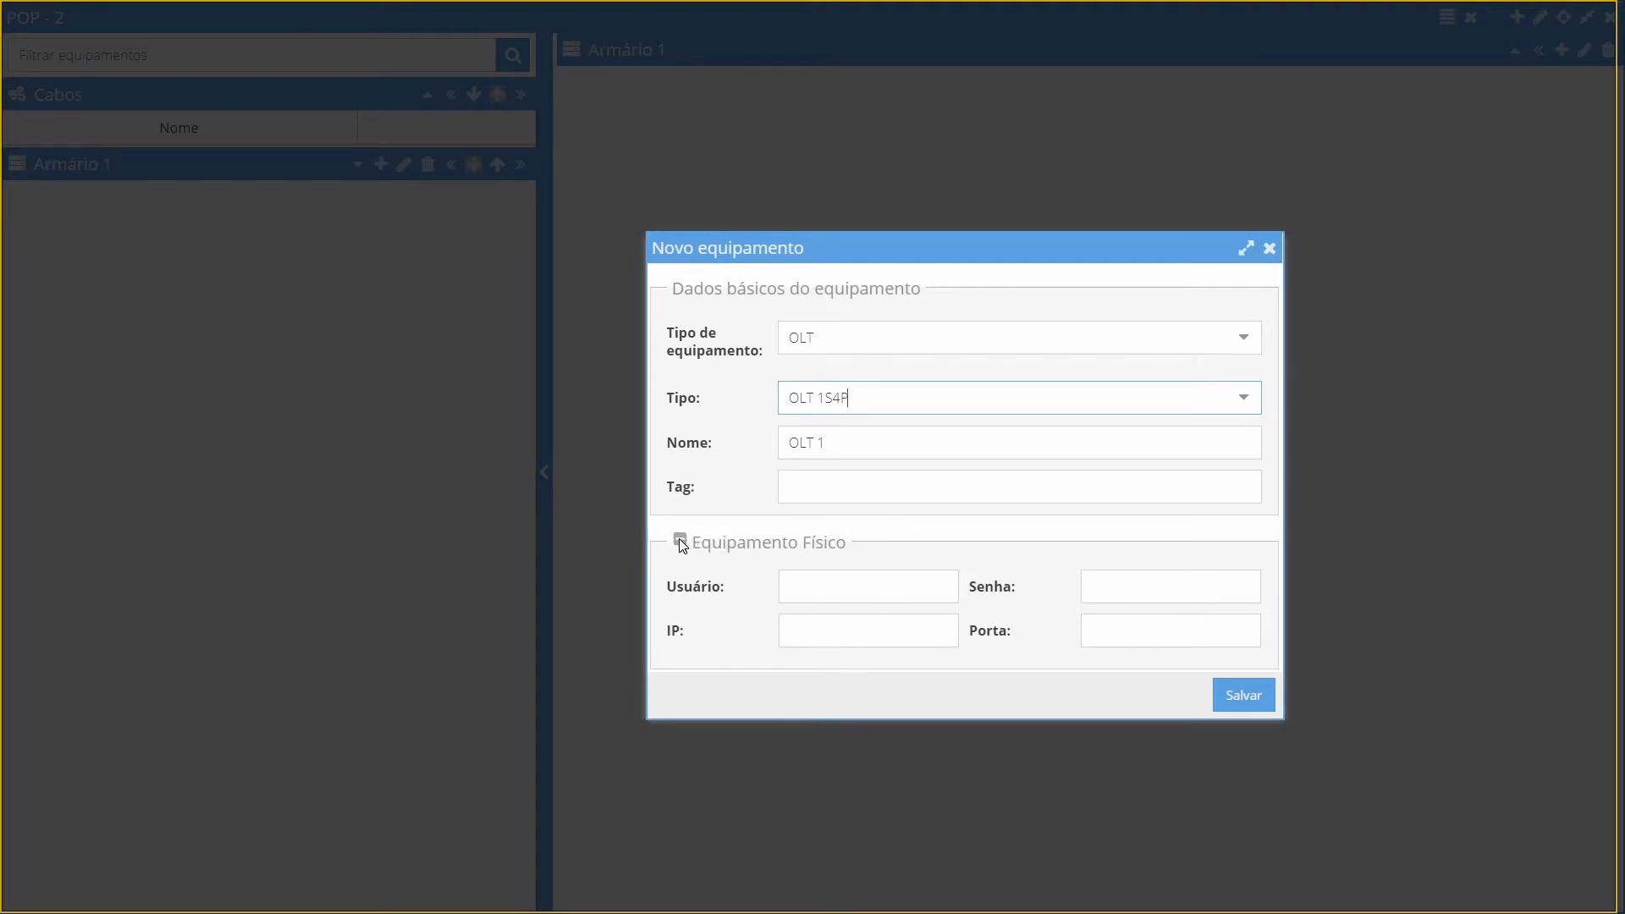
click(682, 544)
click(1246, 596)
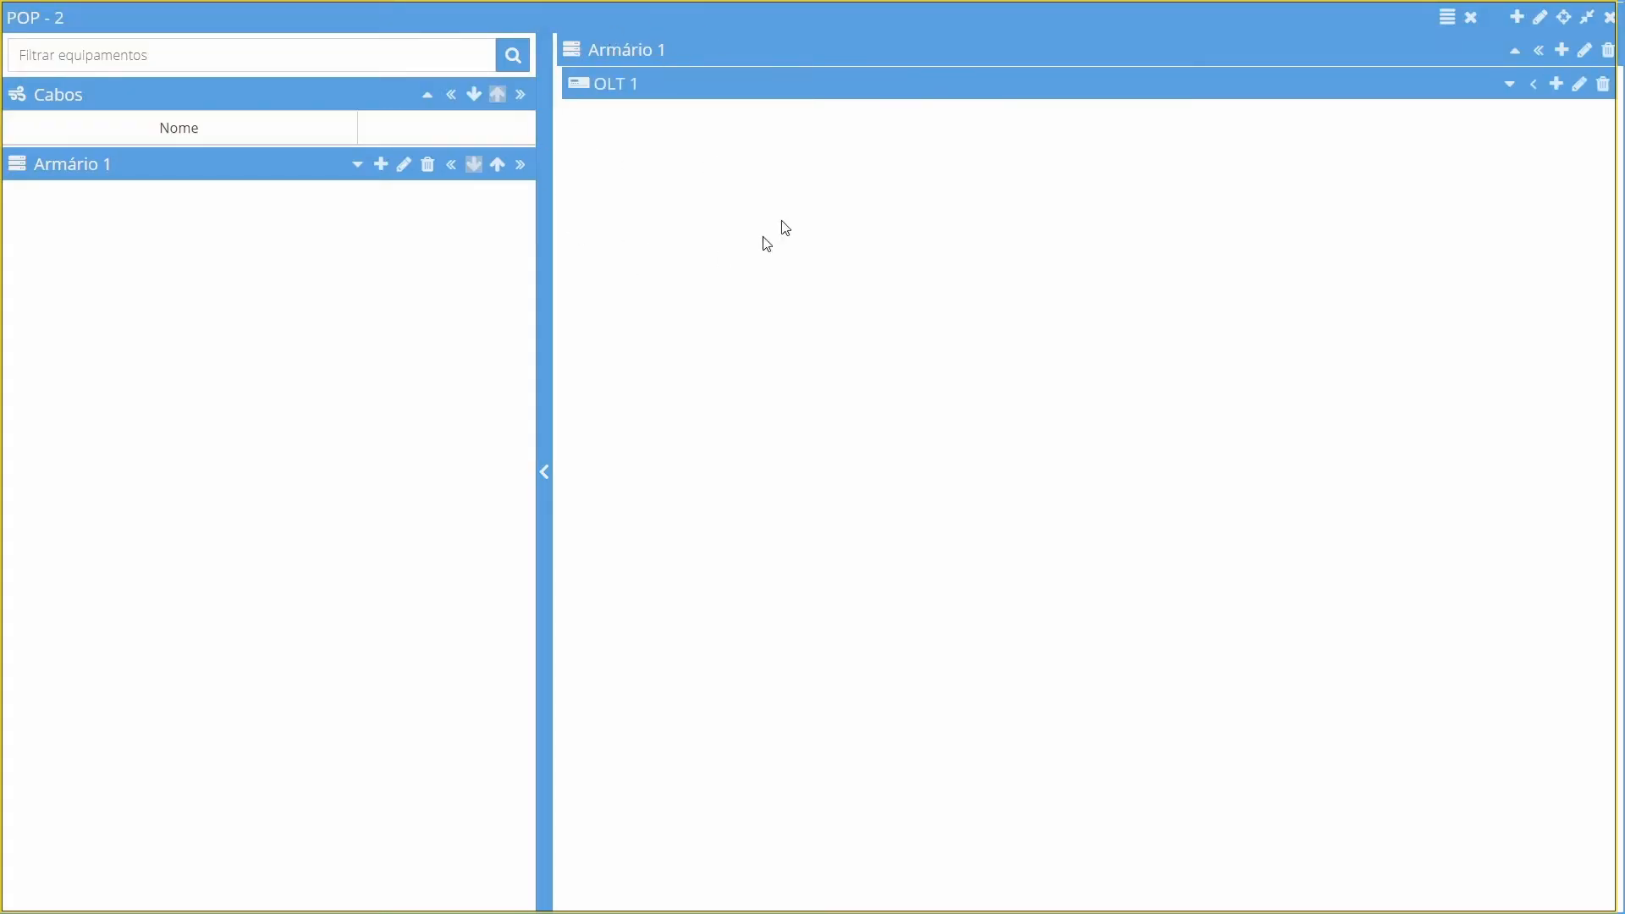
List the cabinet's equipment in the sidebar and add a DIO of type DIO 12 to Armário 1
click(357, 164)
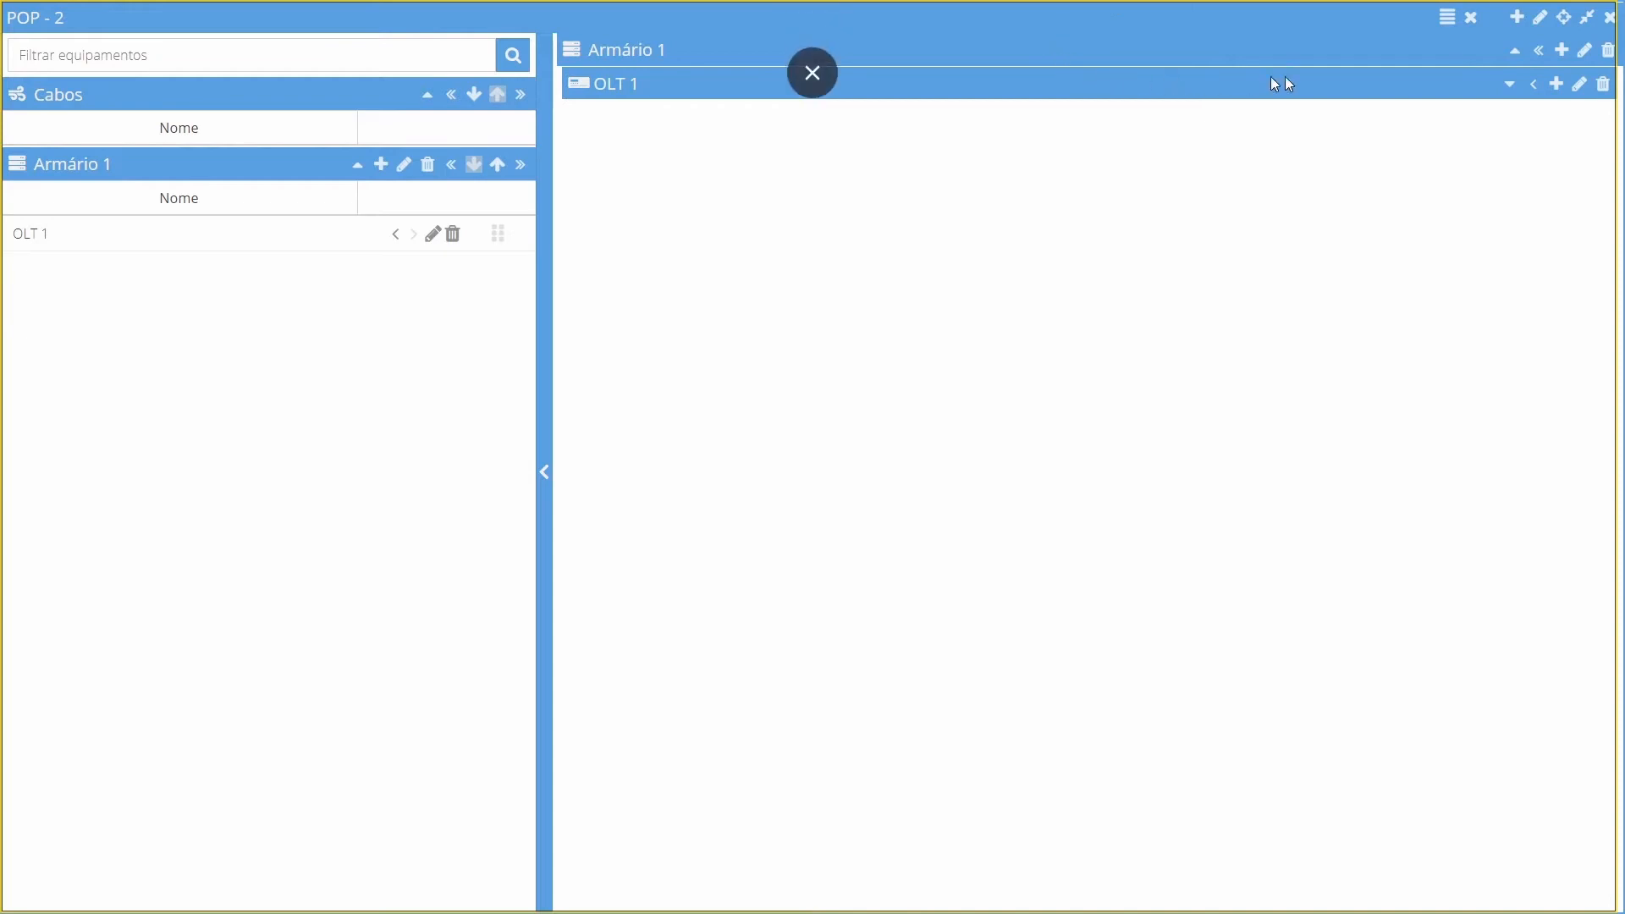
click(1564, 51)
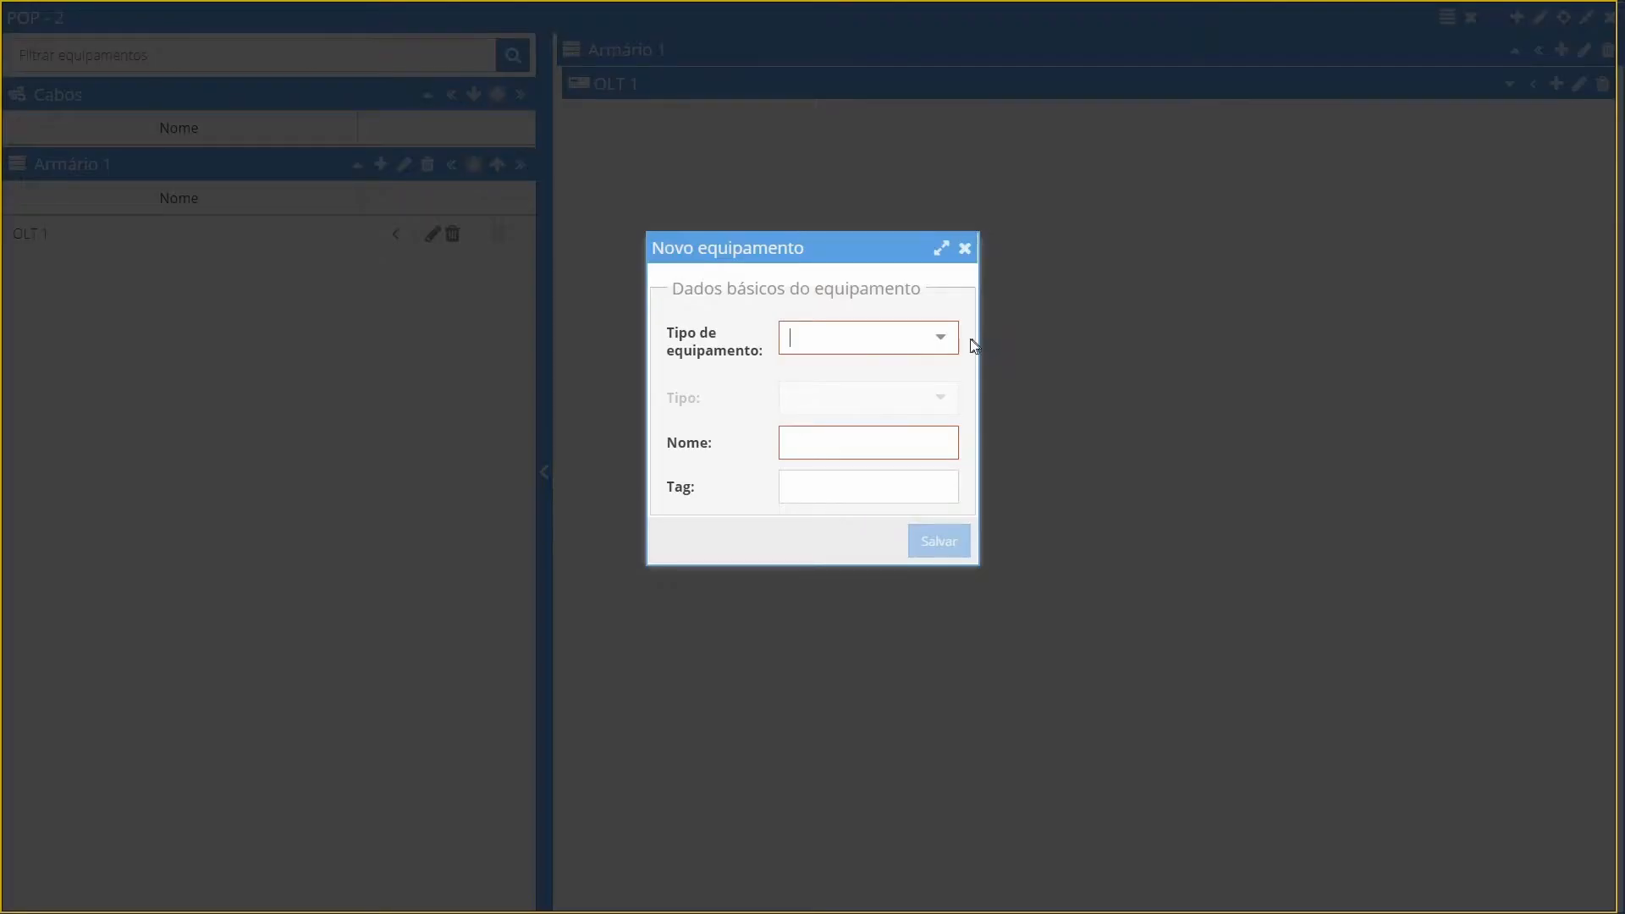
click(954, 343)
click(914, 404)
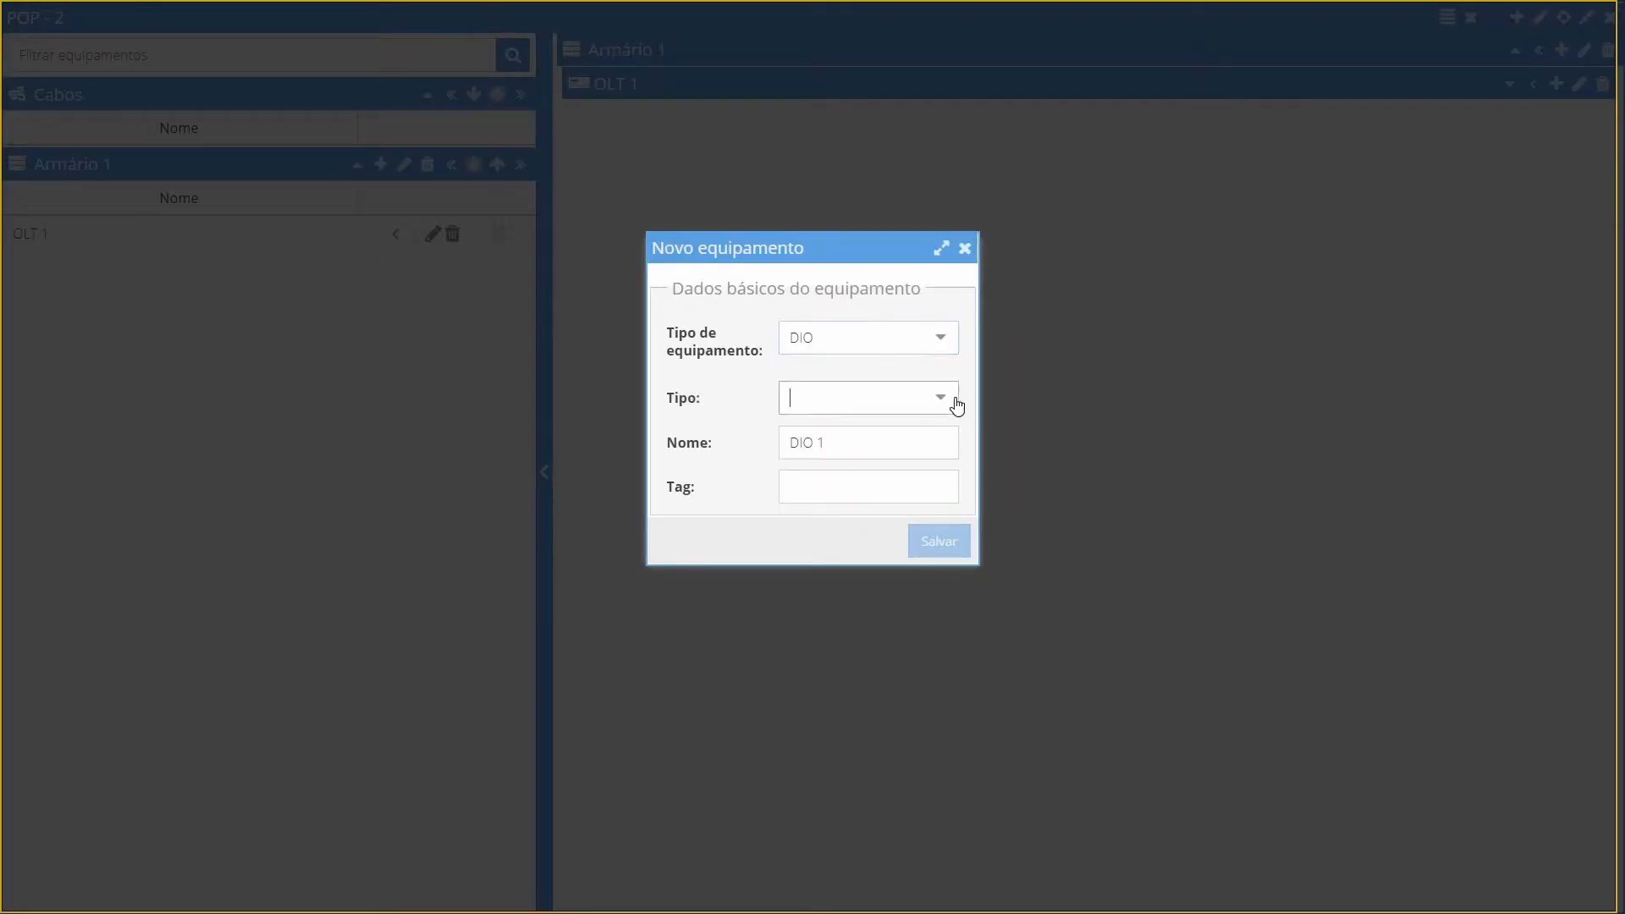
click(958, 404)
click(827, 432)
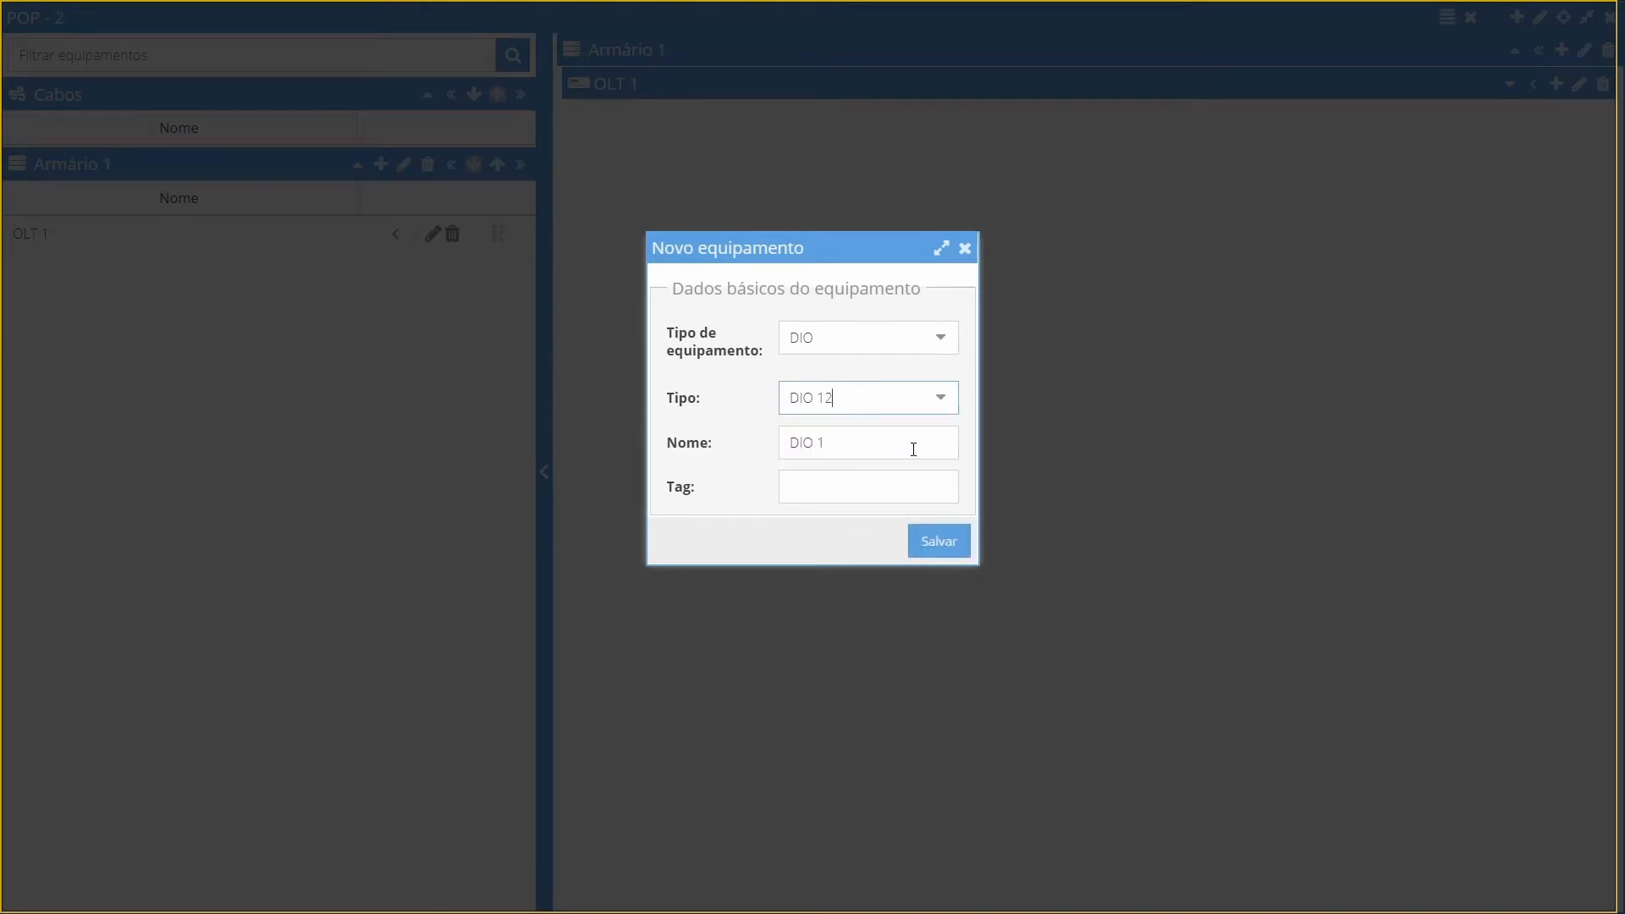
click(948, 547)
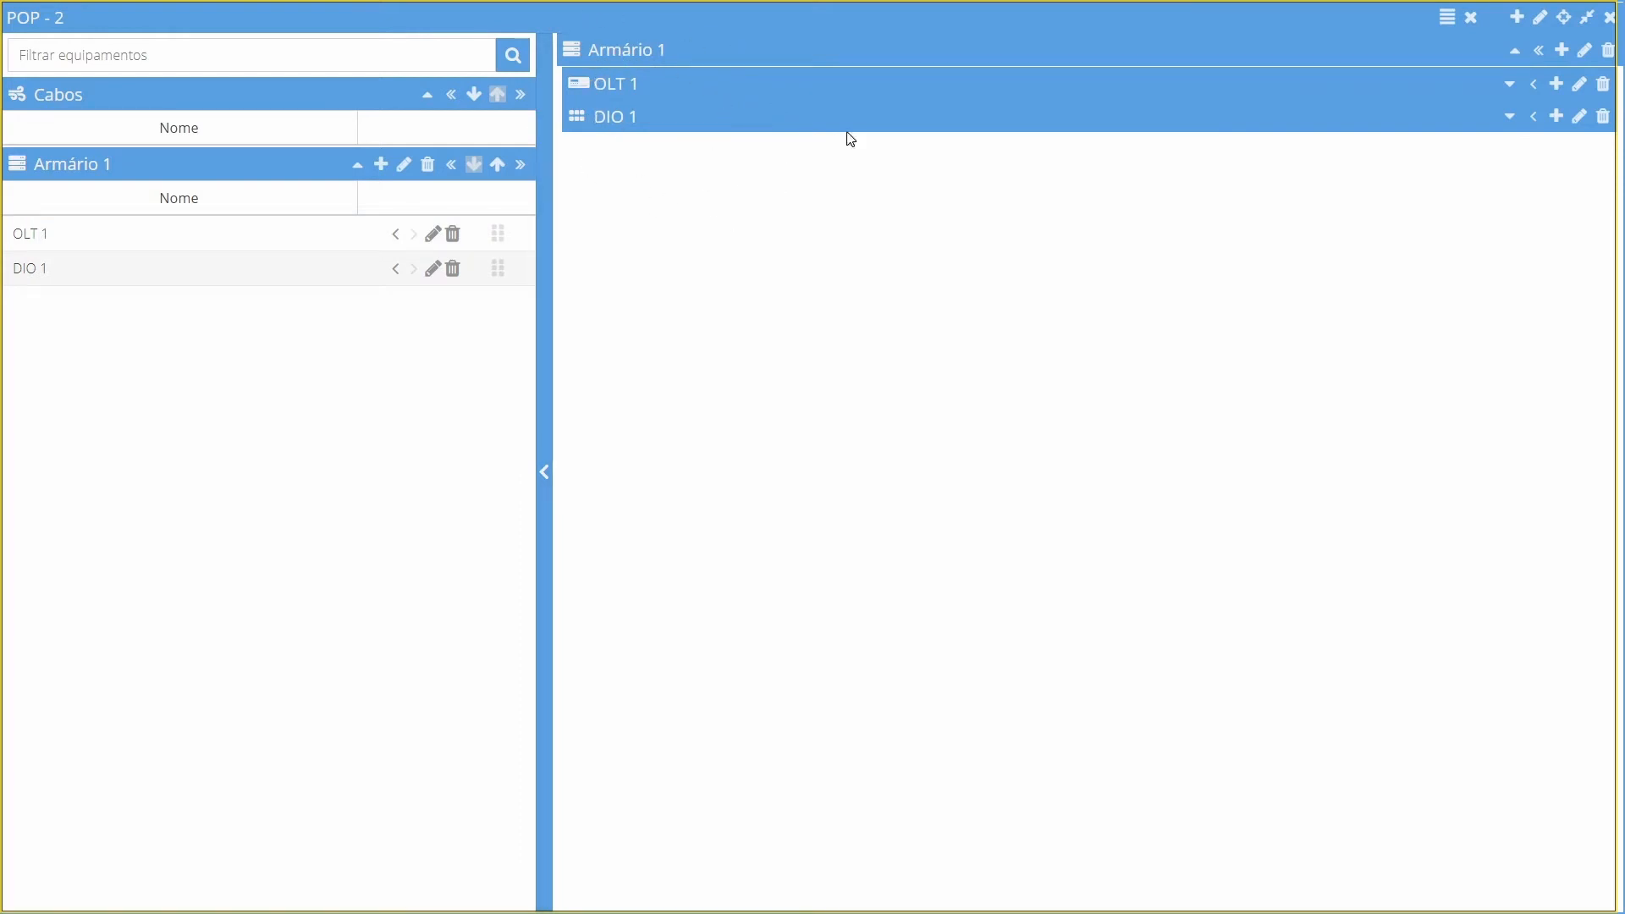
Expand the OLT's Slot 1 ports and both sides of the DIO's Bandeja 1
click(1509, 86)
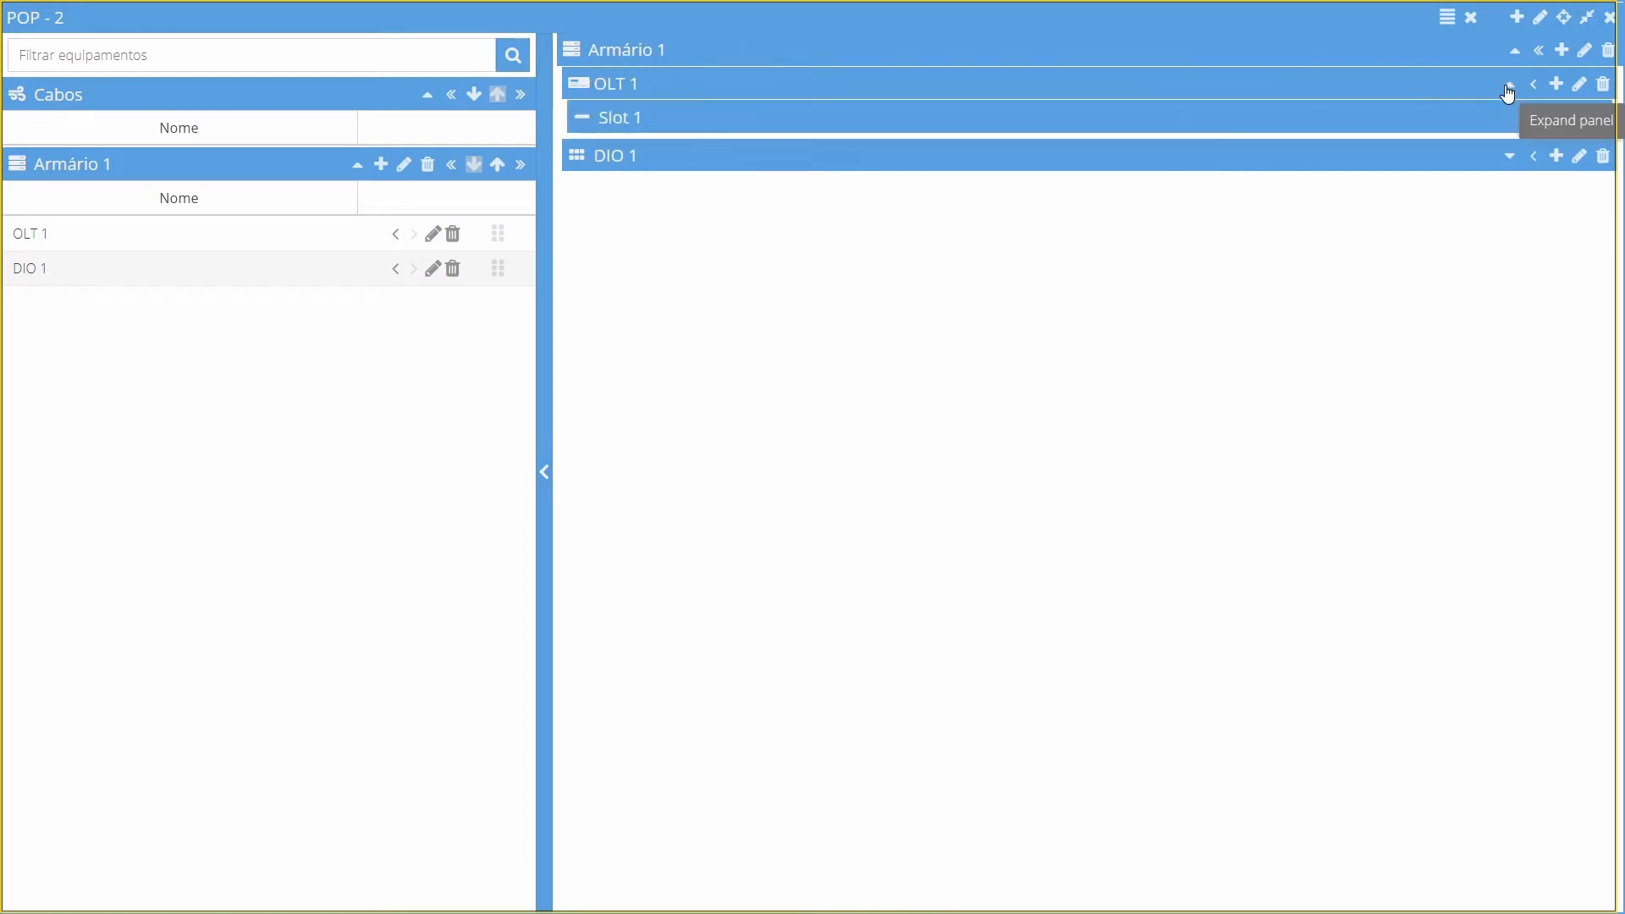
click(1526, 118)
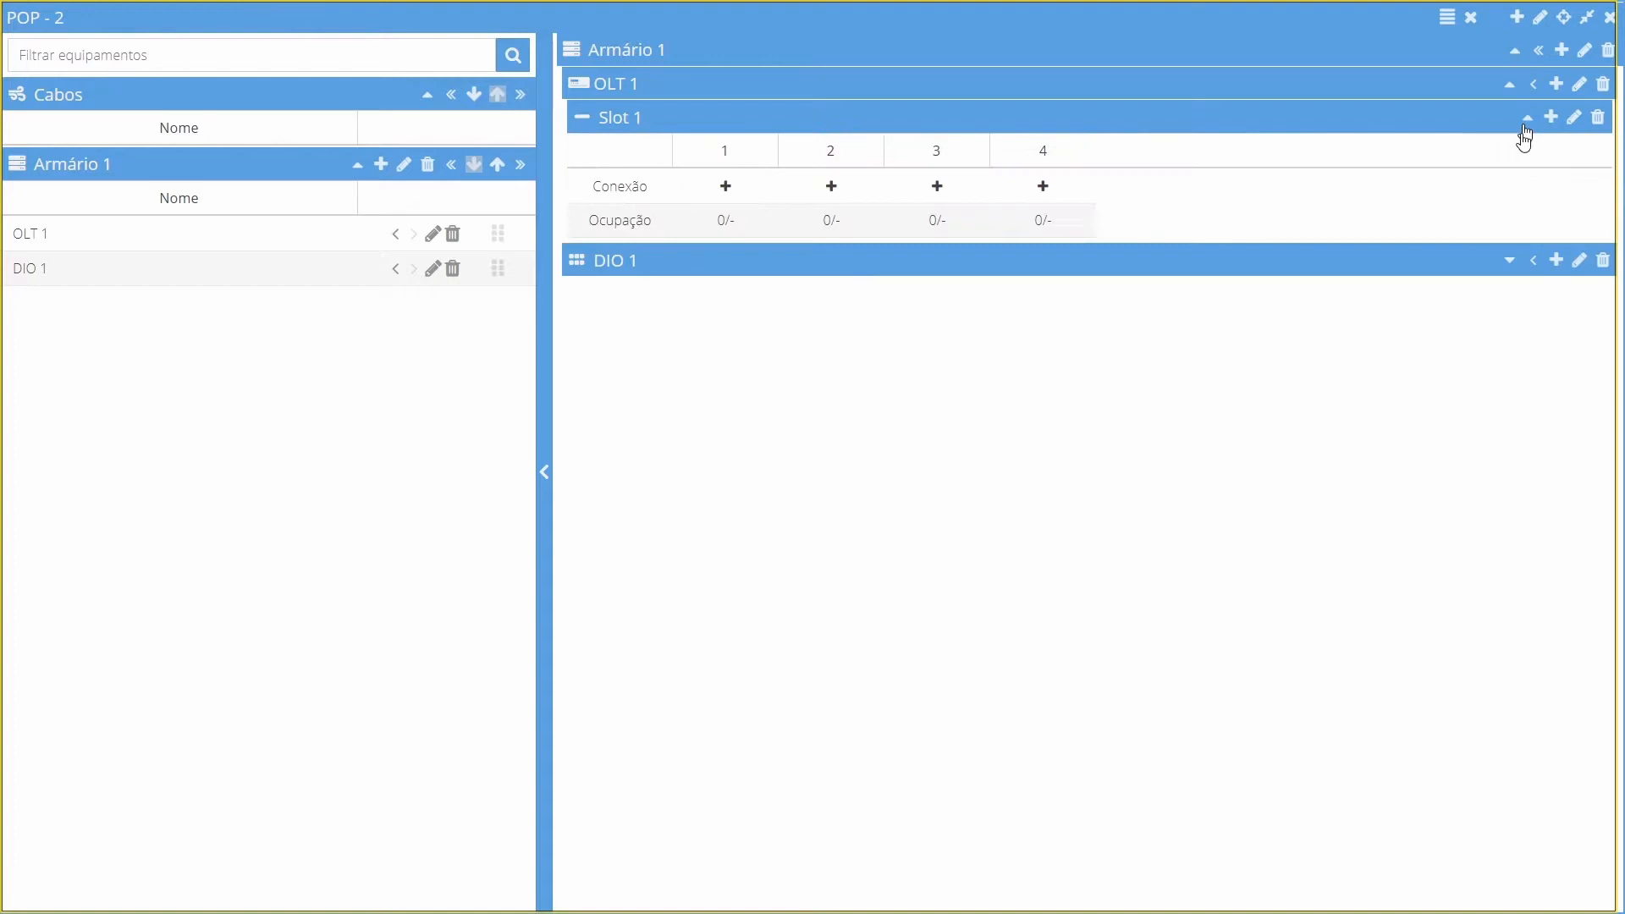
click(1506, 266)
click(1504, 294)
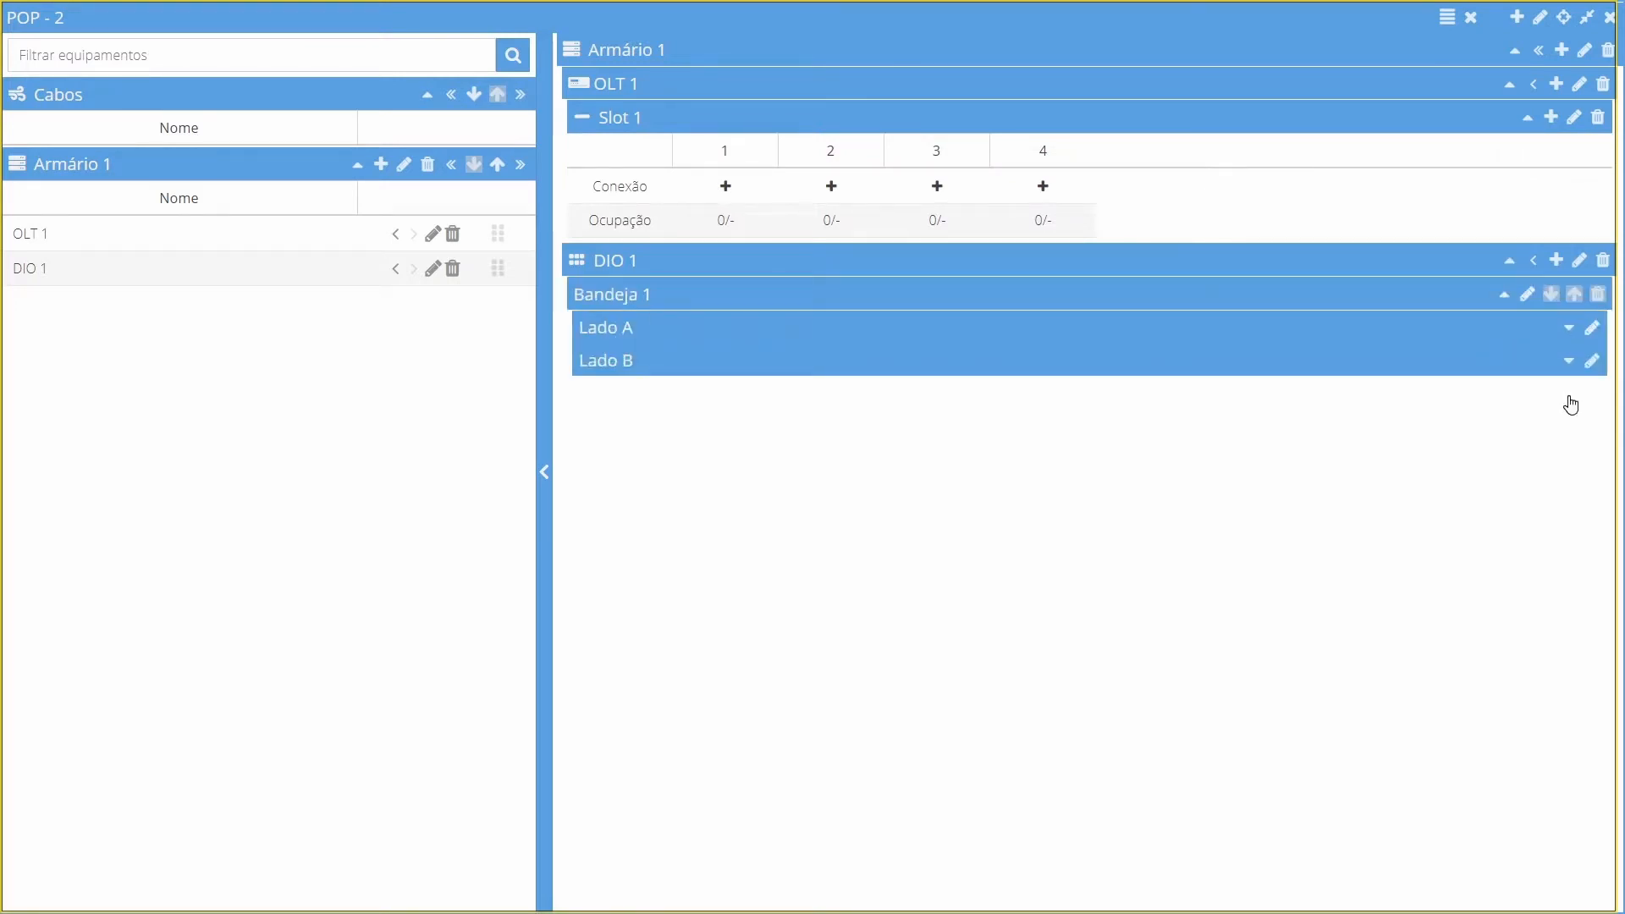
click(1568, 330)
click(1570, 449)
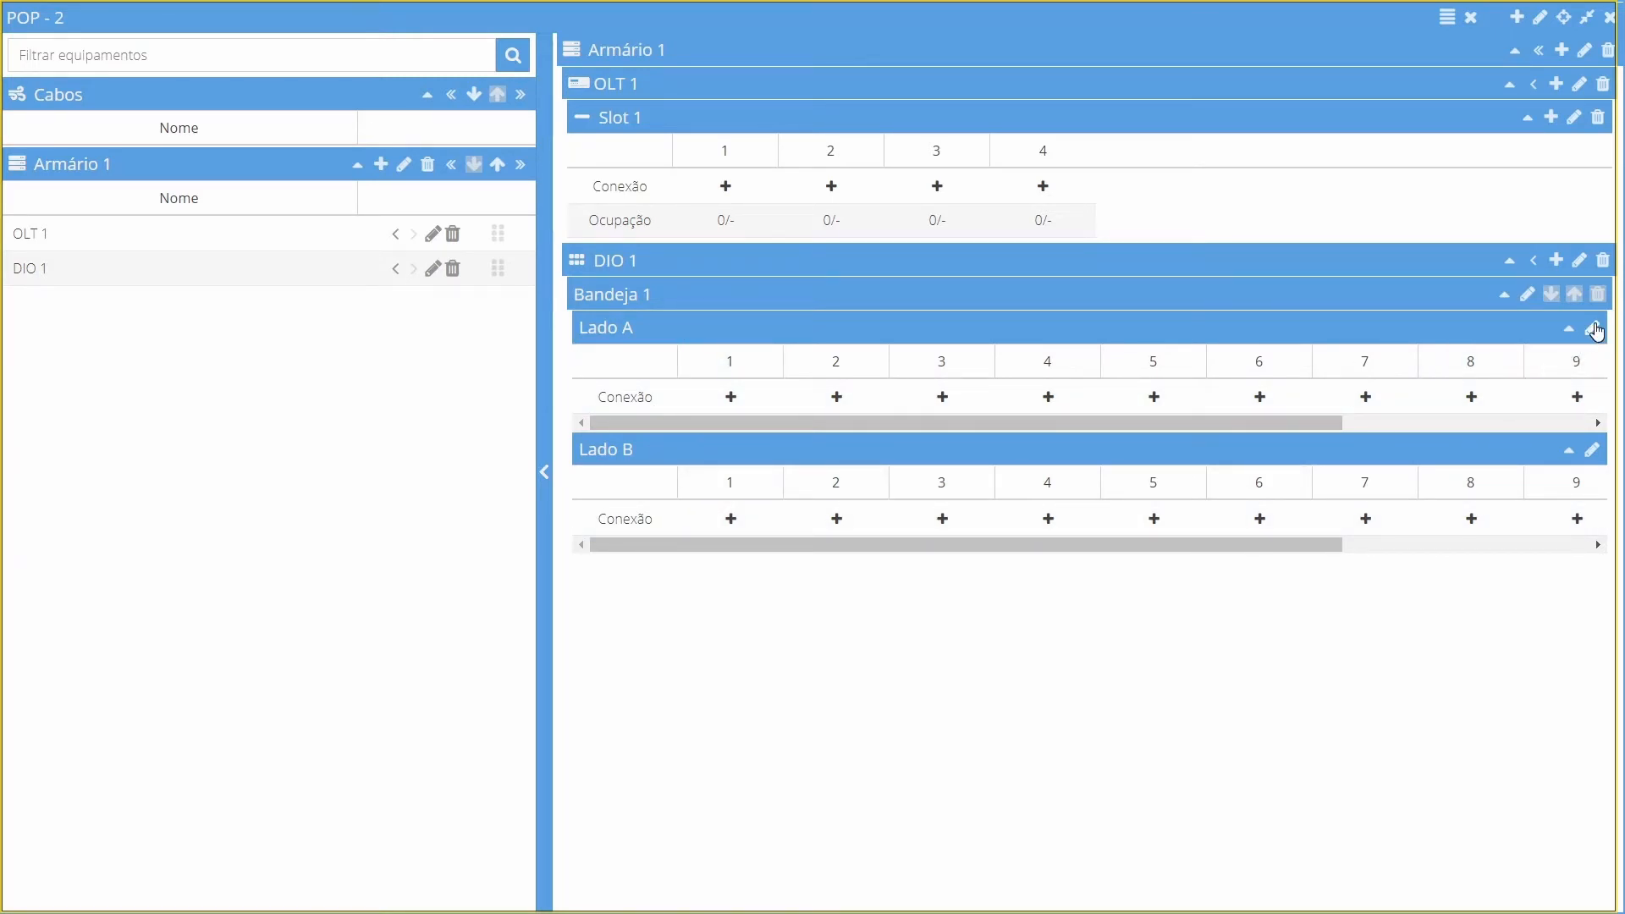
Rename side A of the DIO tray as Entrada
click(1594, 330)
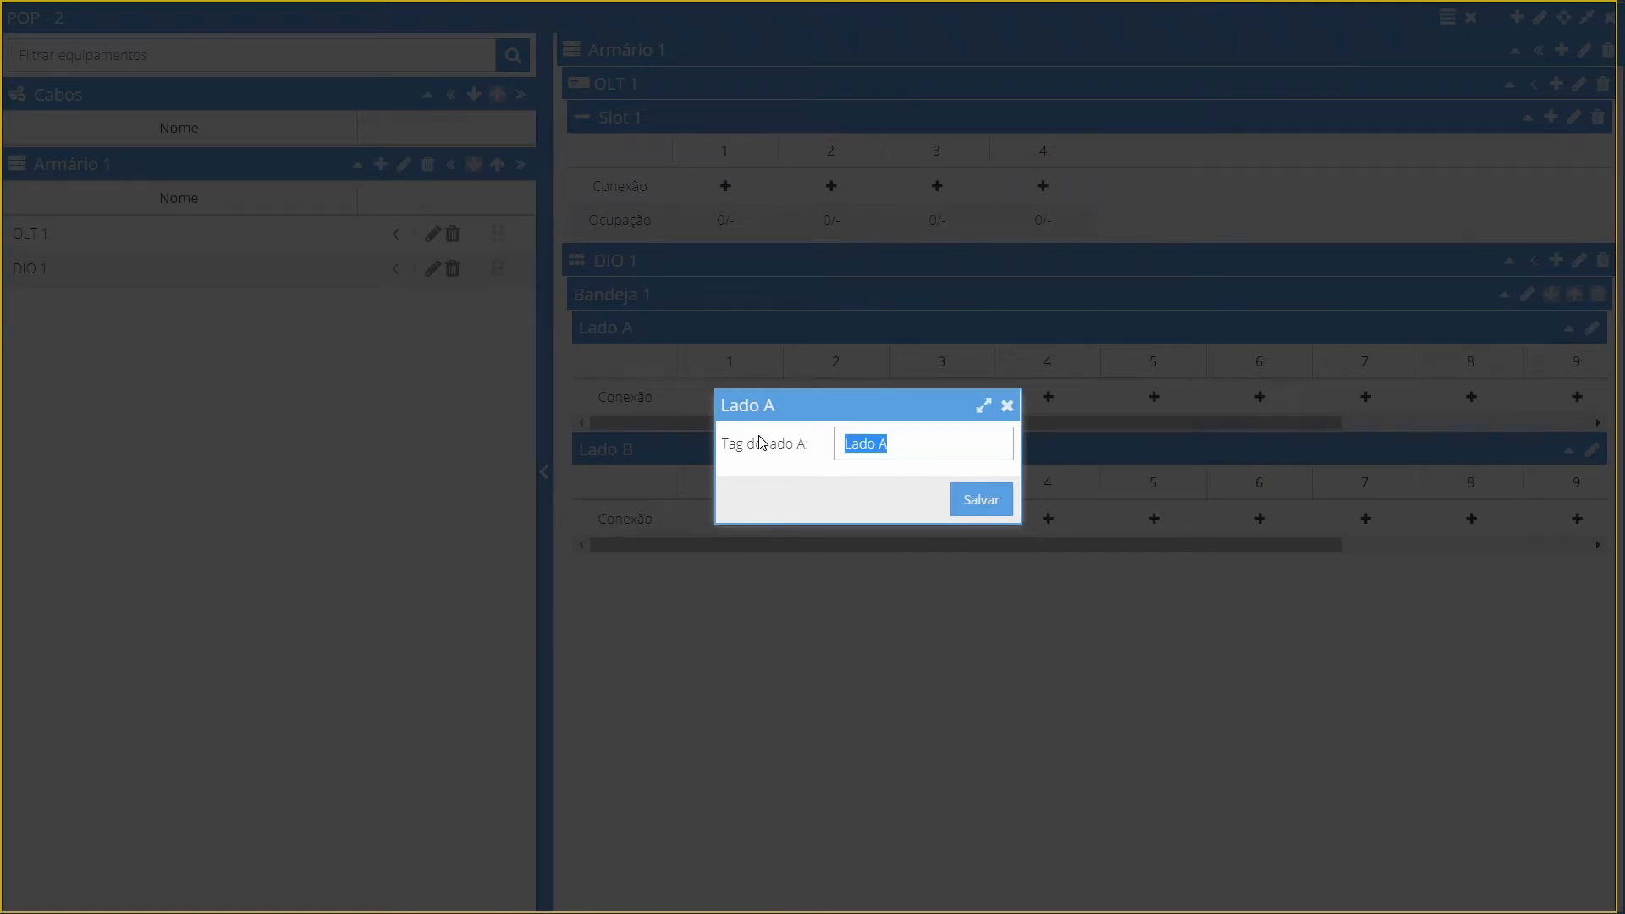
key(BackSpace)
click(982, 505)
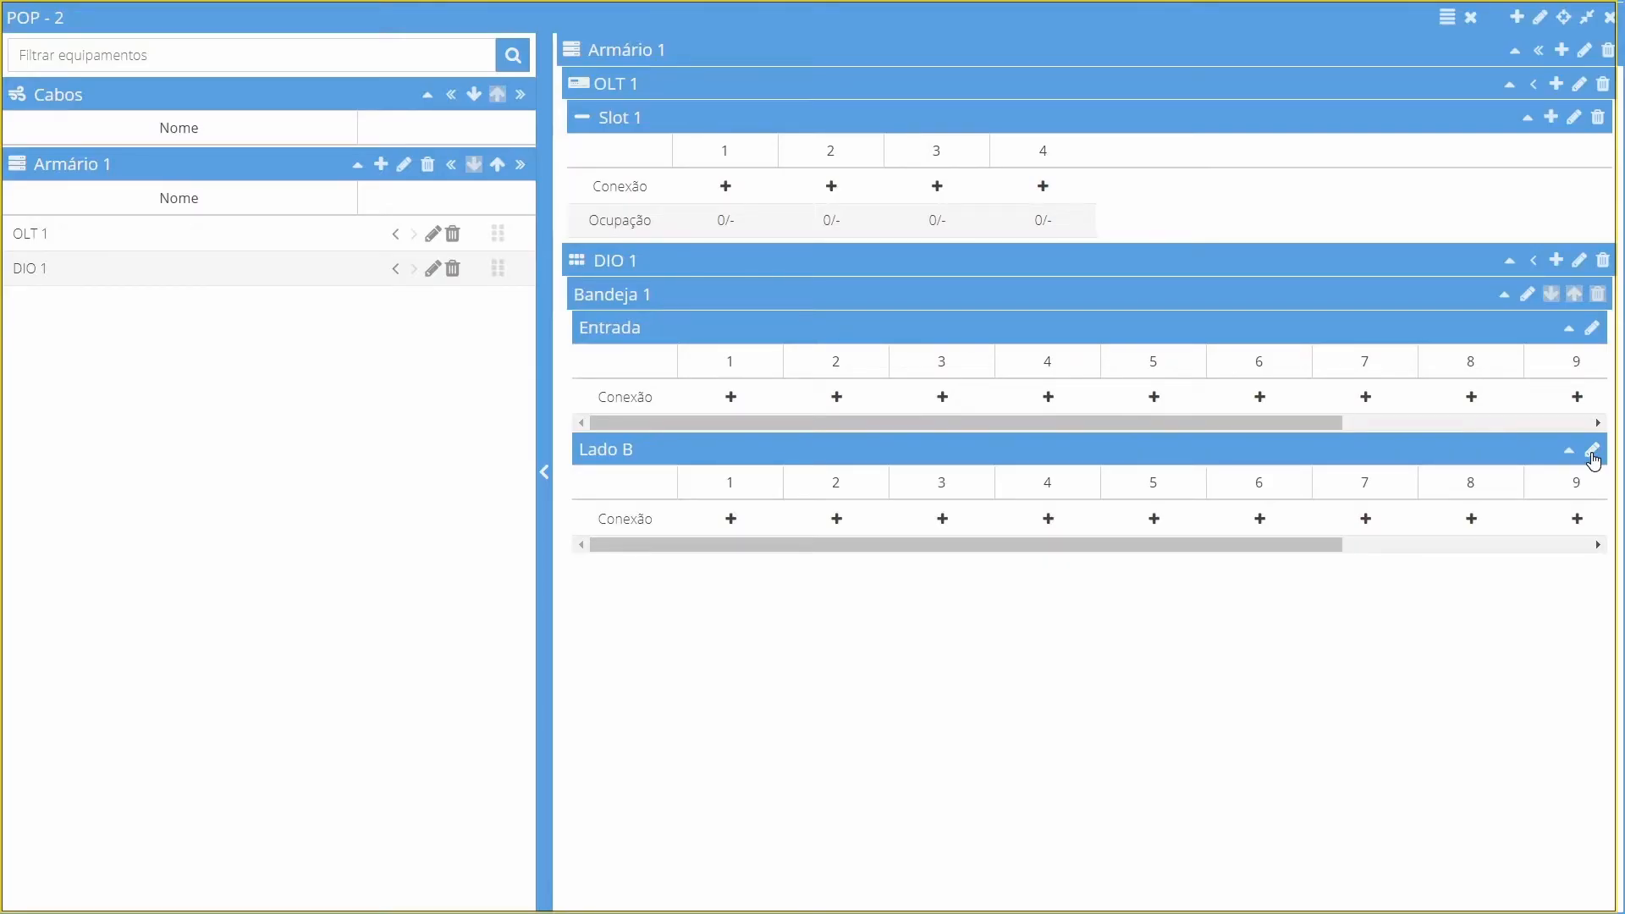
Rename side B of the DIO tray as Saída
click(1592, 453)
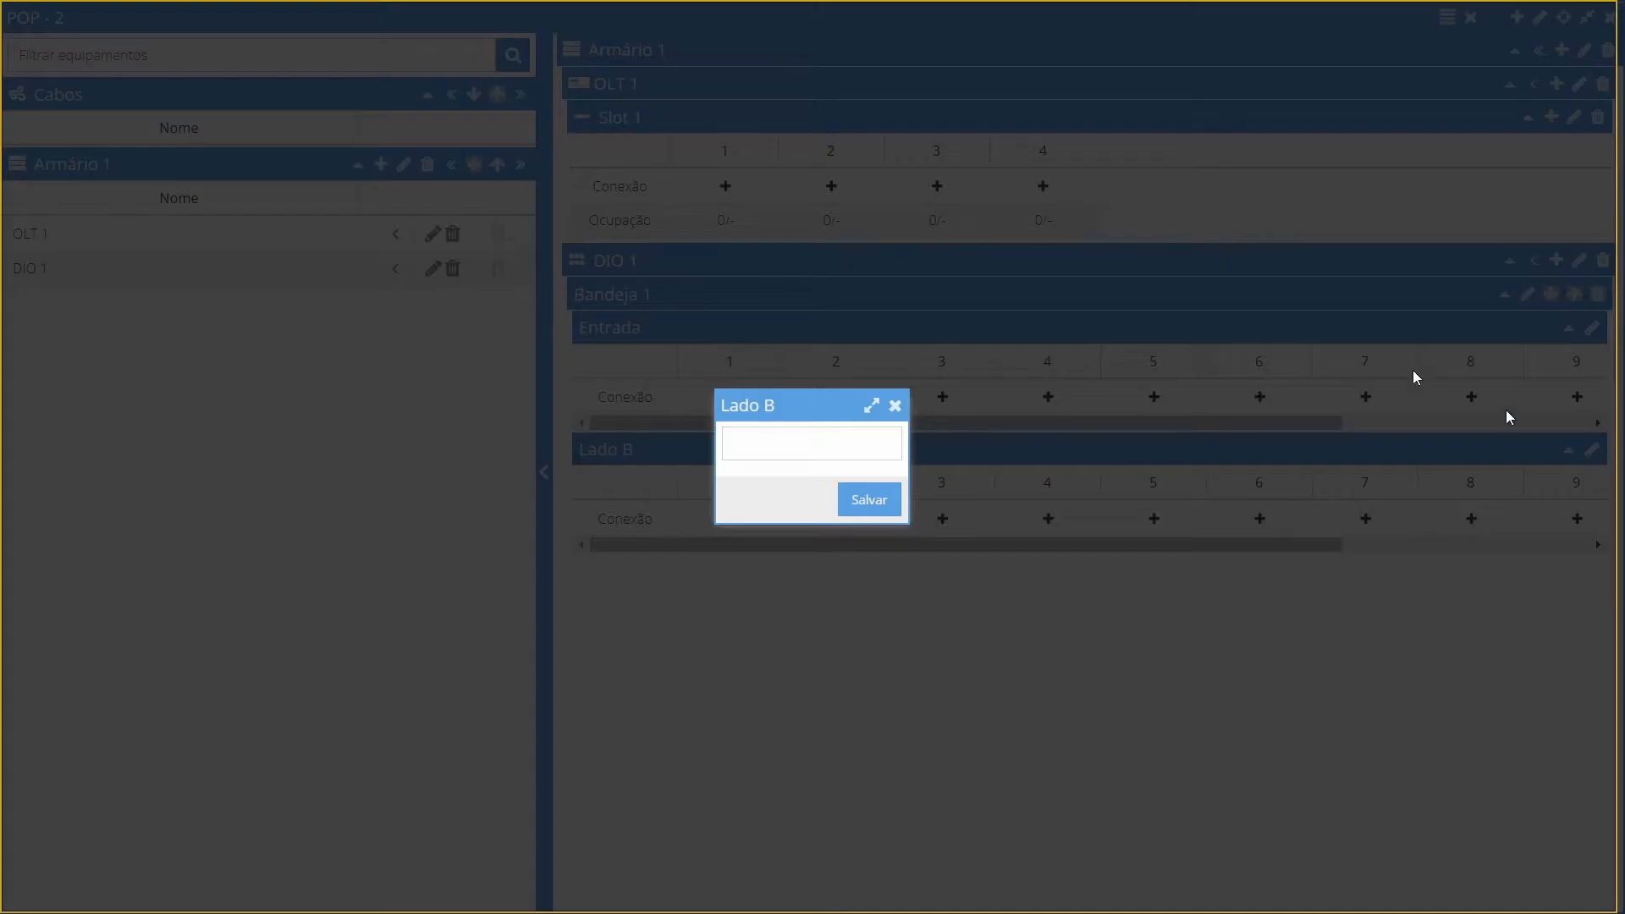
drag(890, 444, 703, 445)
key(BackSpace)
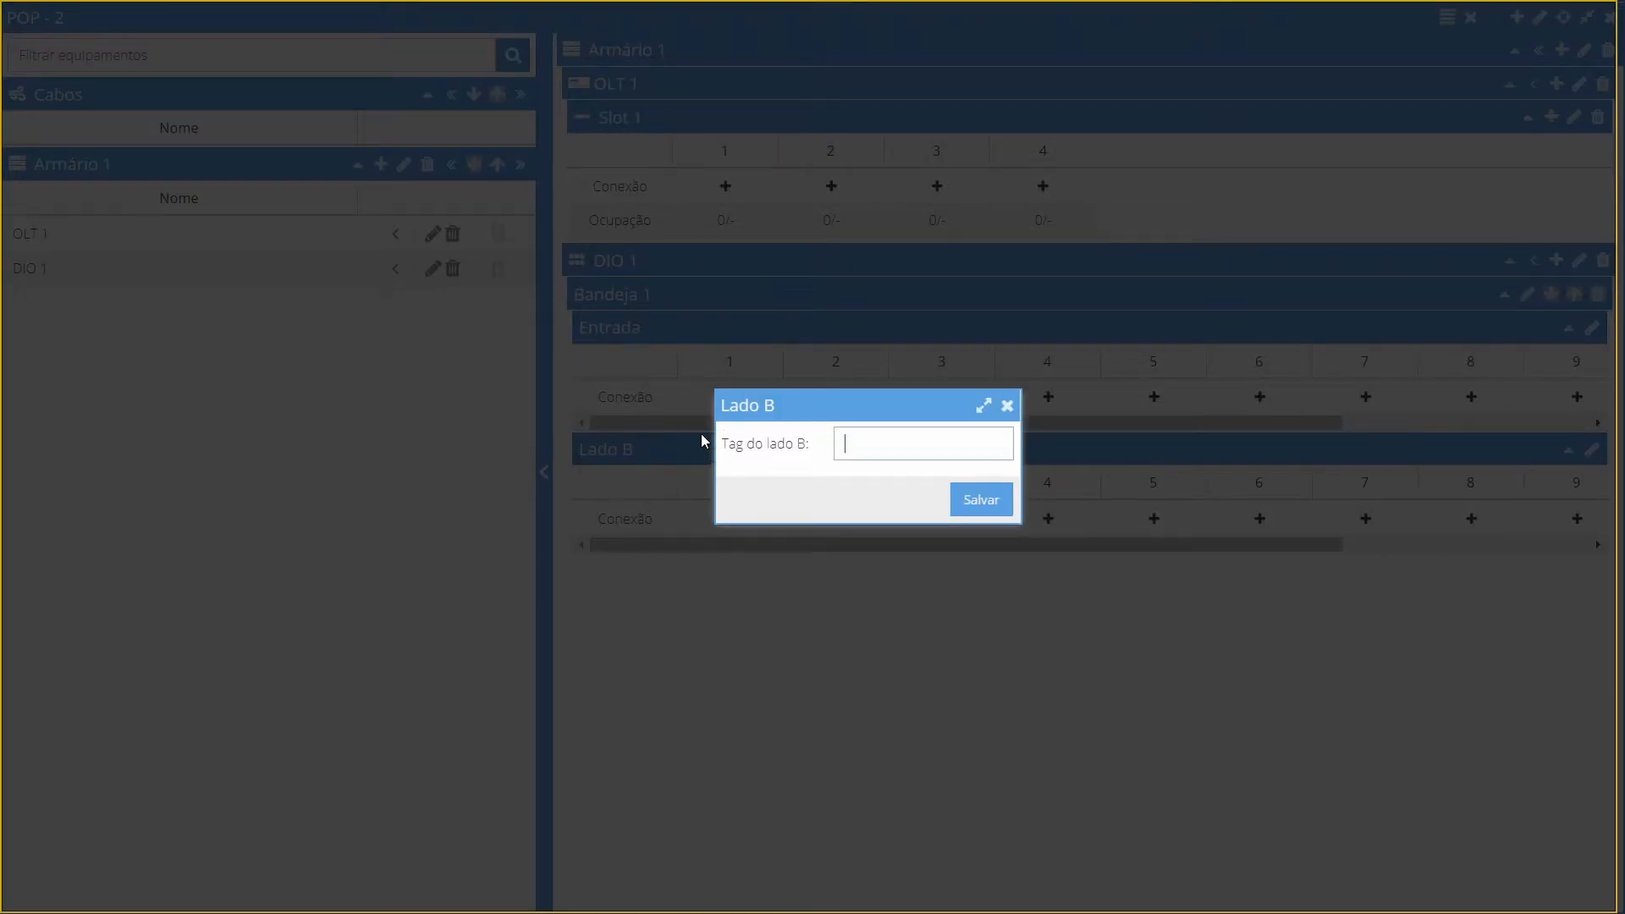
text(Saída)
click(987, 505)
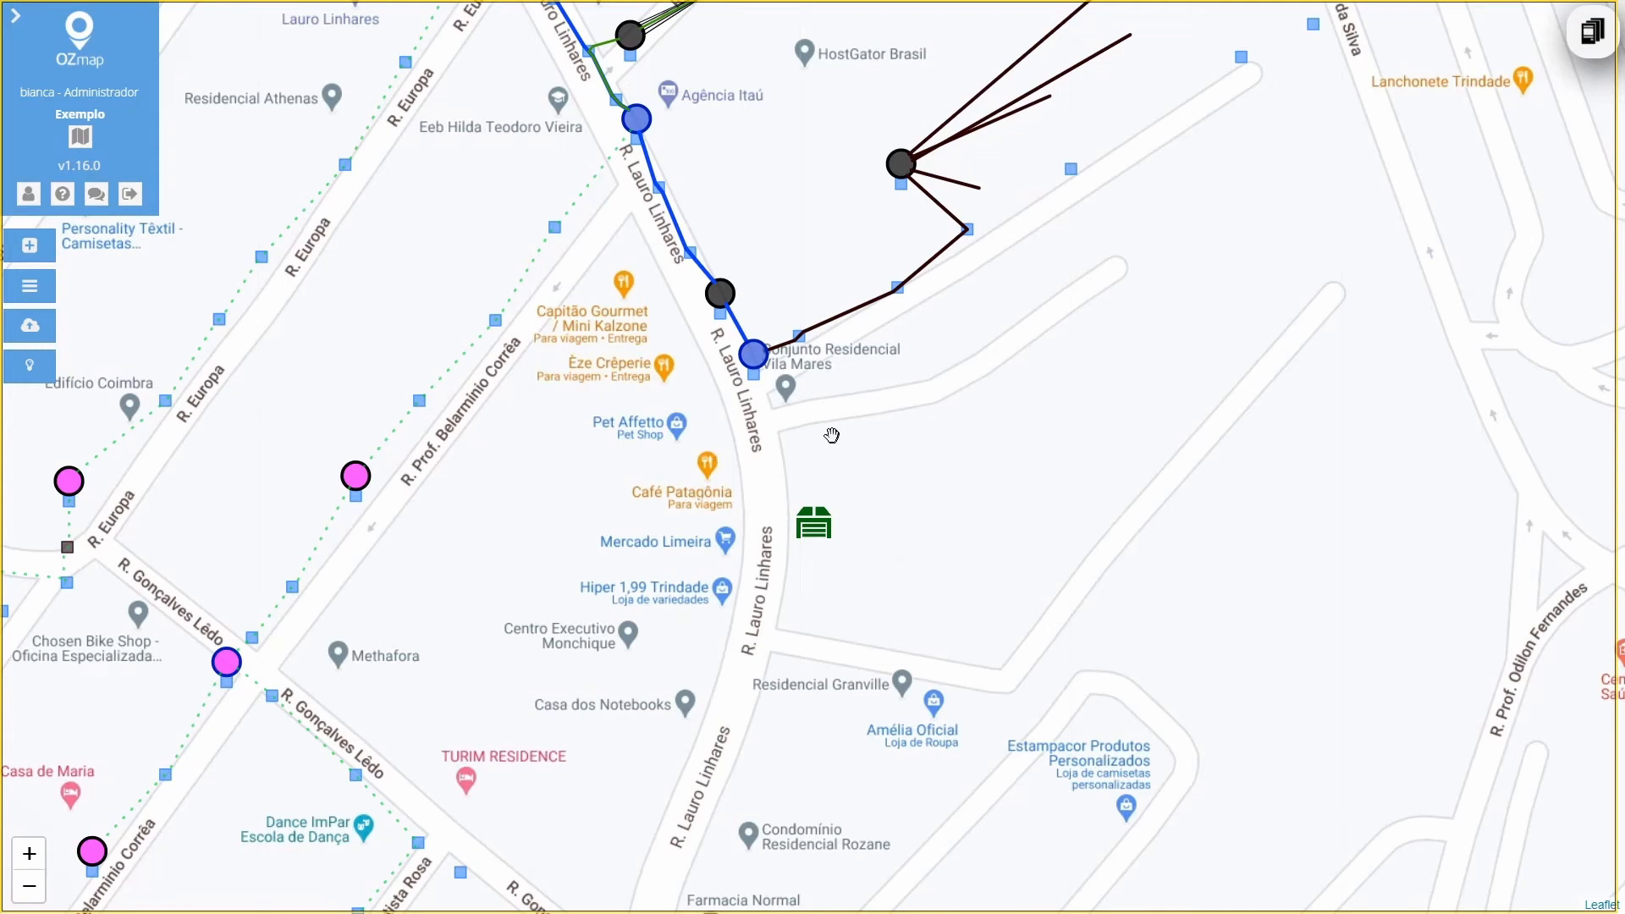
Create a PRIMÁRIO cable of type Cabo 1L12F, state Implantado, between the new POP and the blue box near Conjunto Residencial Vila Mares
click(31, 248)
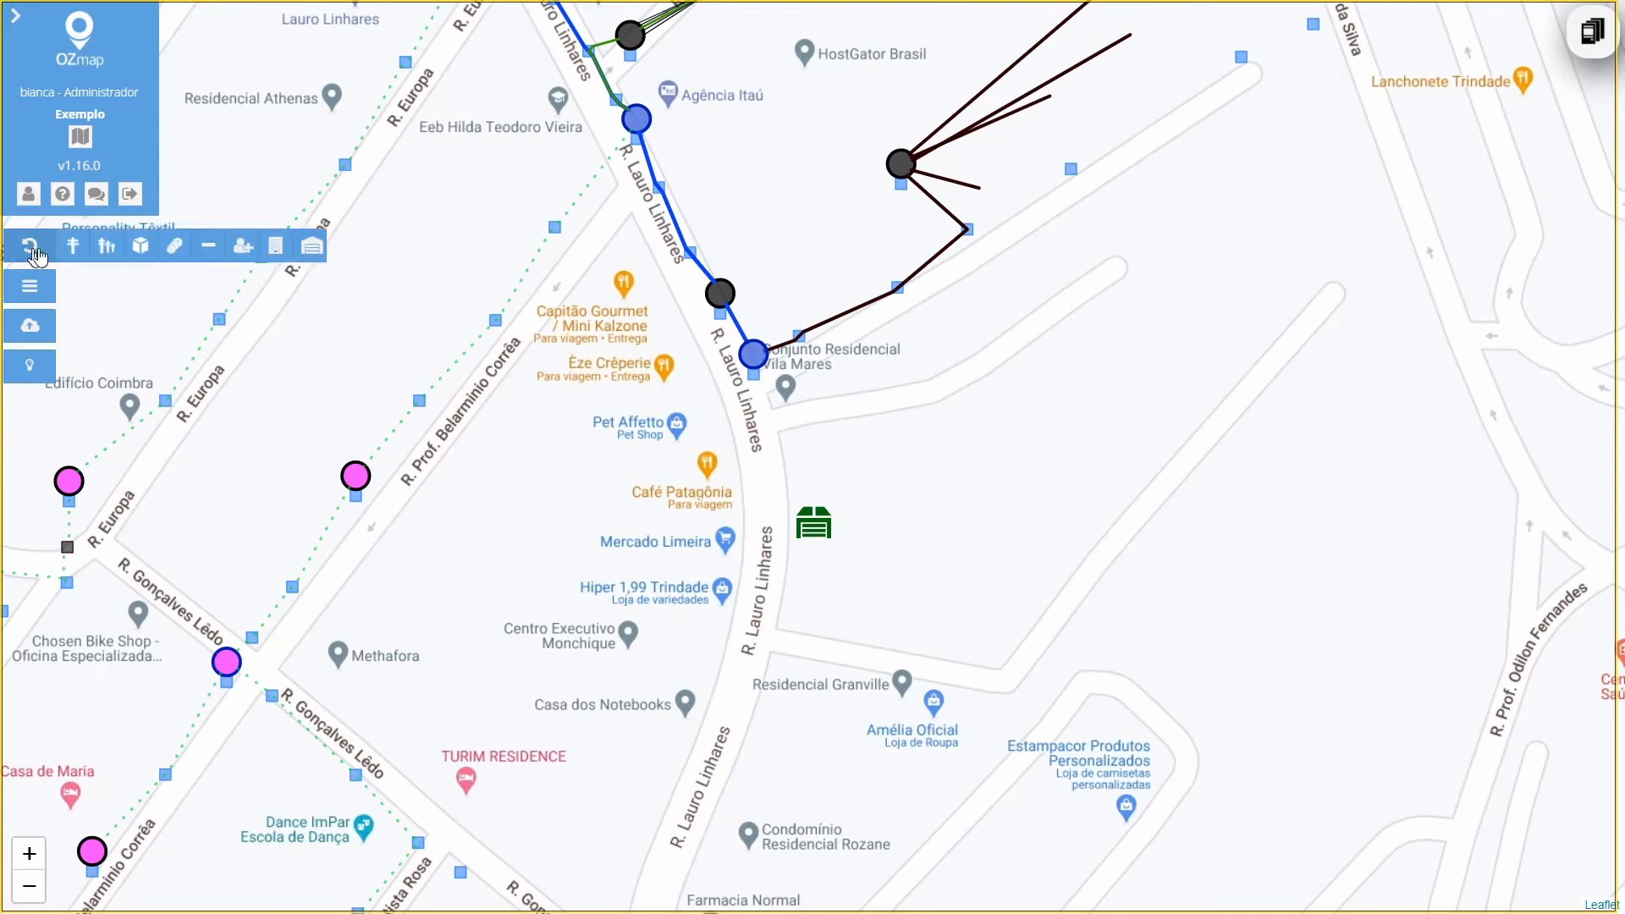
click(211, 247)
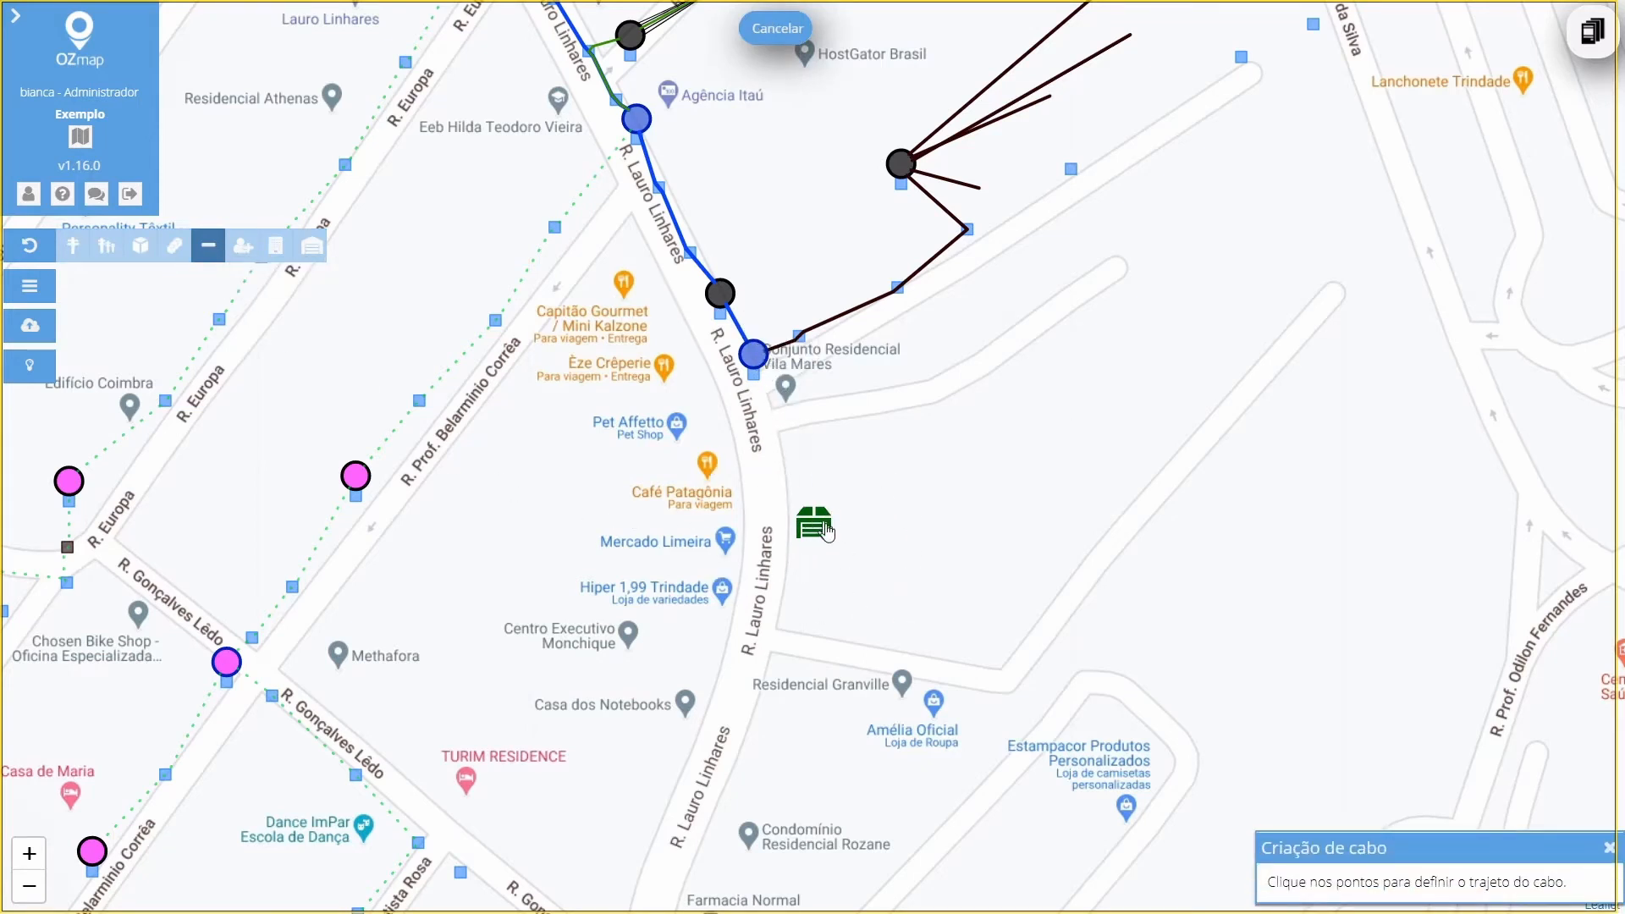
click(756, 357)
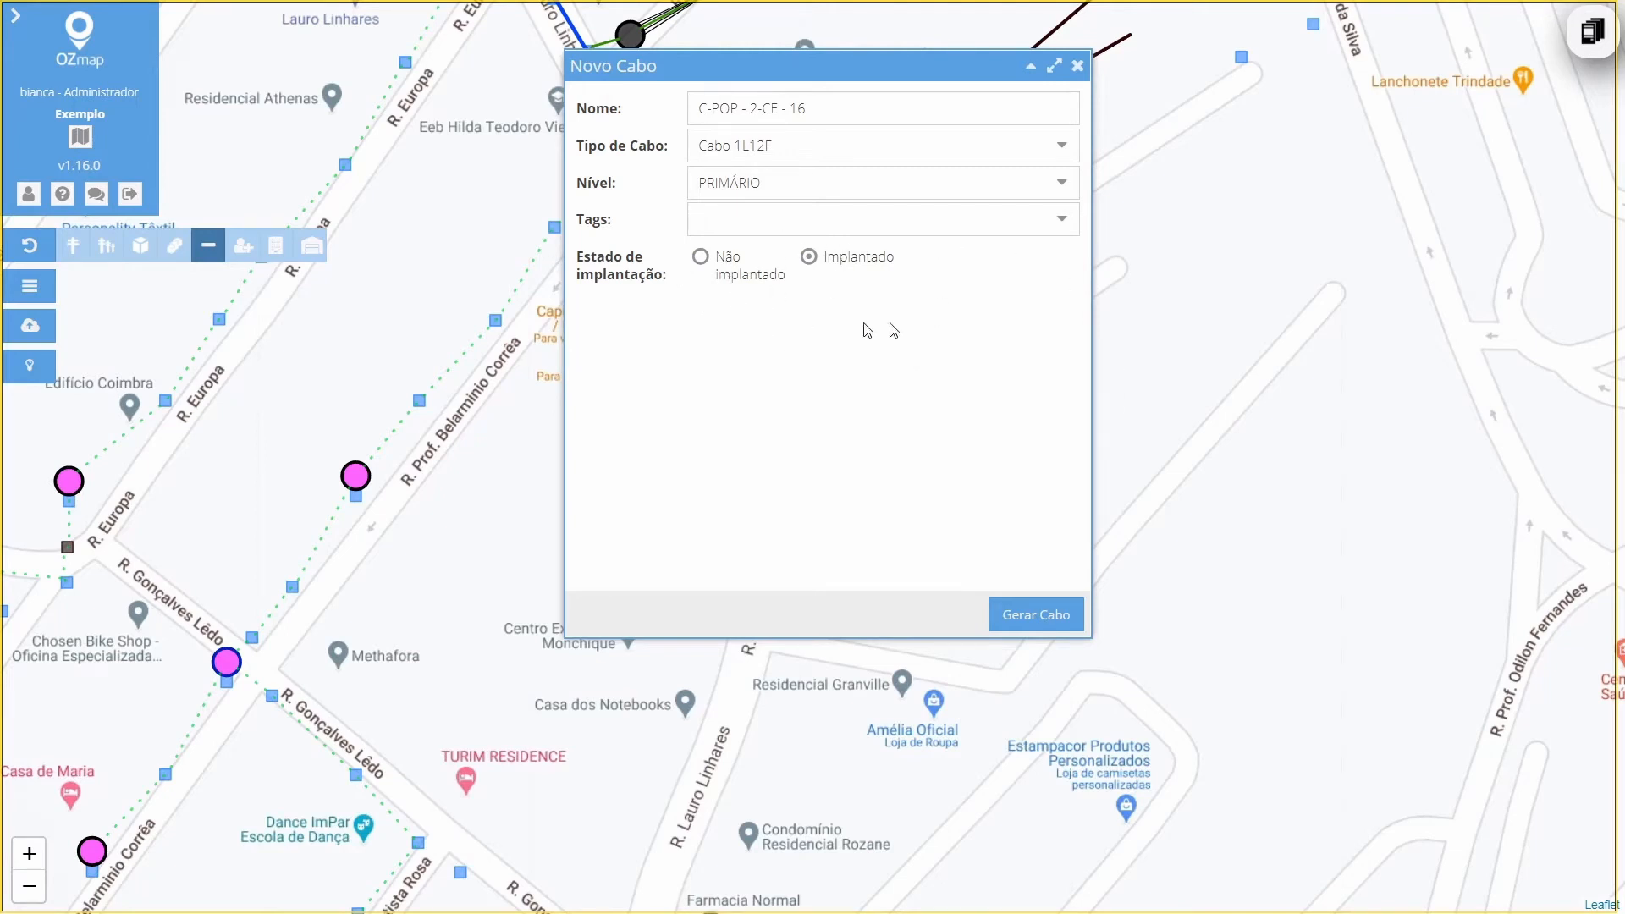
click(1051, 614)
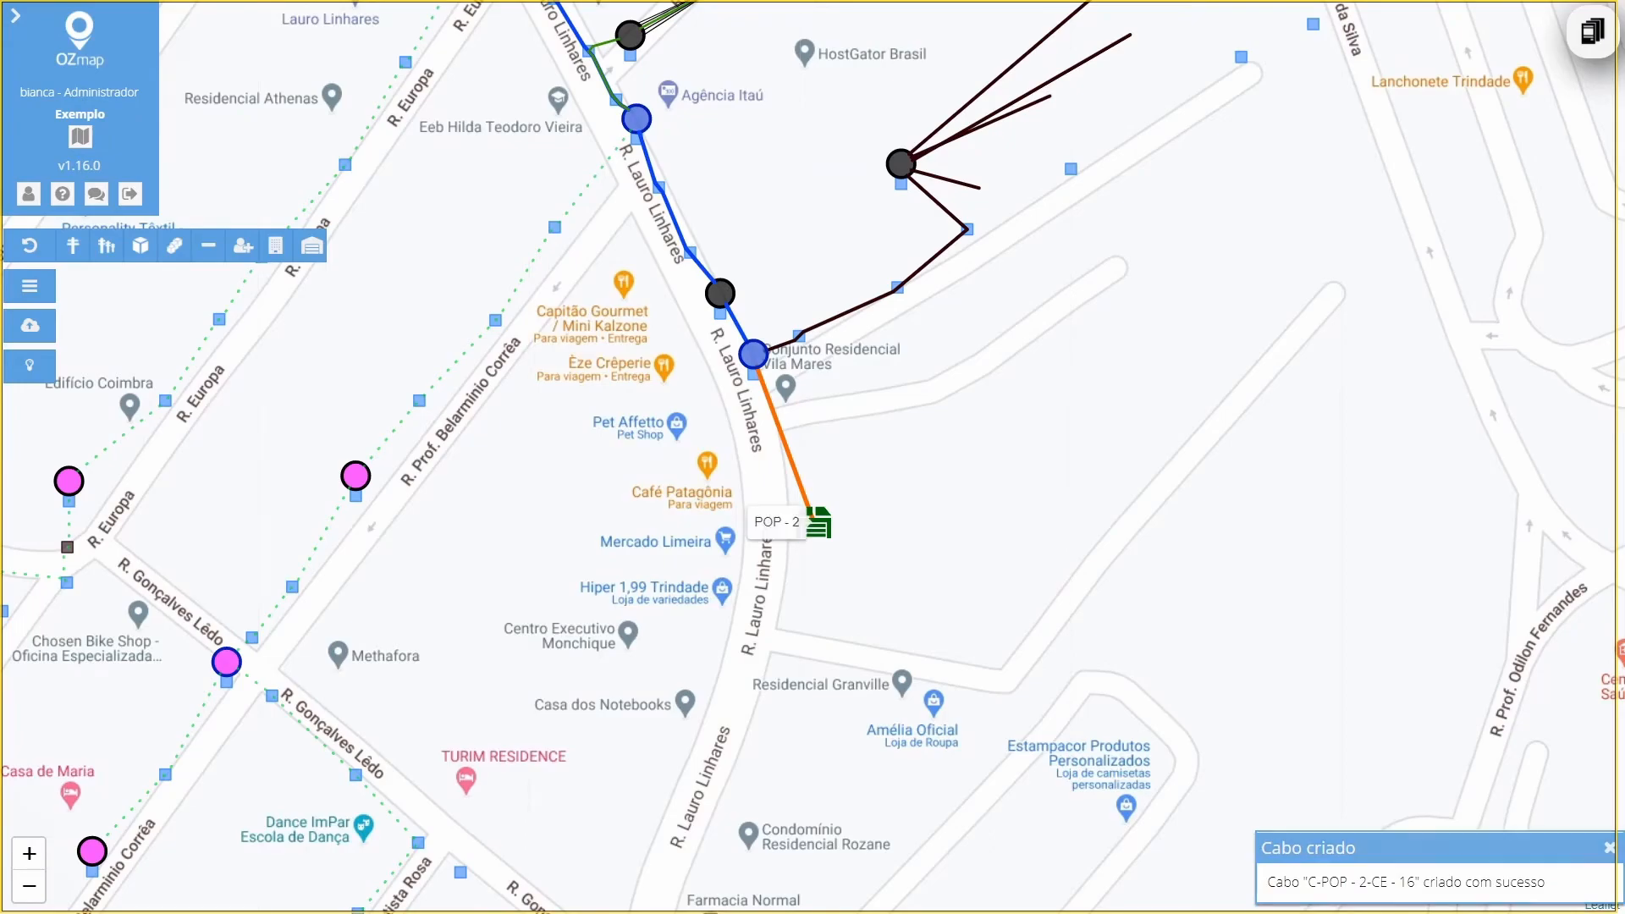
In the new POP, show the connected cable with its Loose 1 fibres and hide all cables again
click(817, 524)
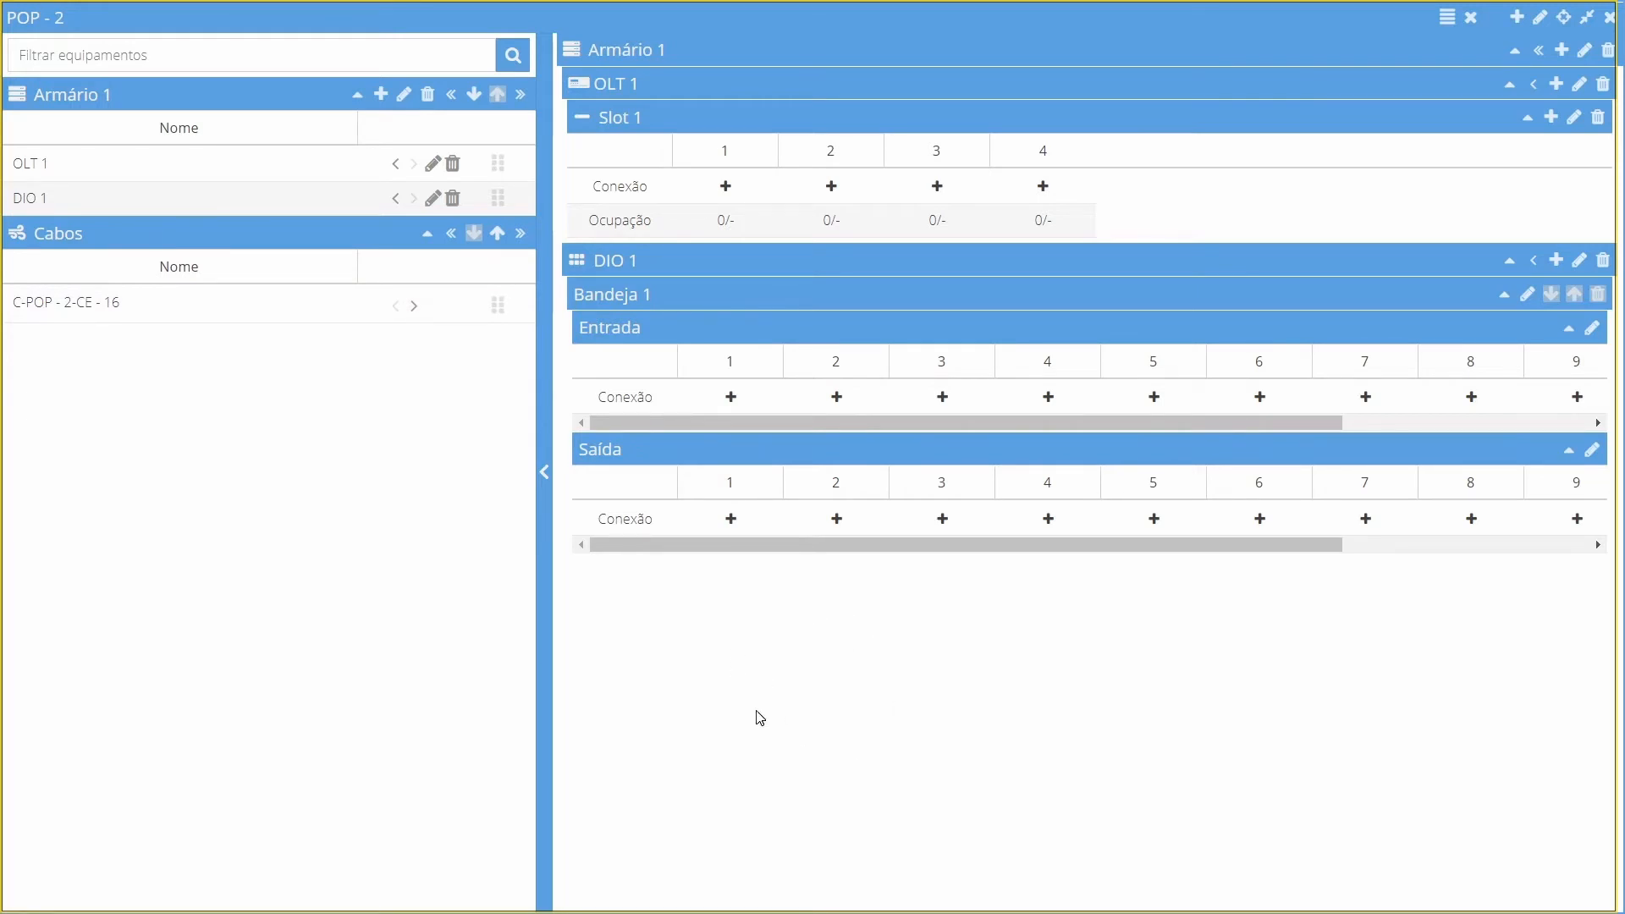
click(414, 307)
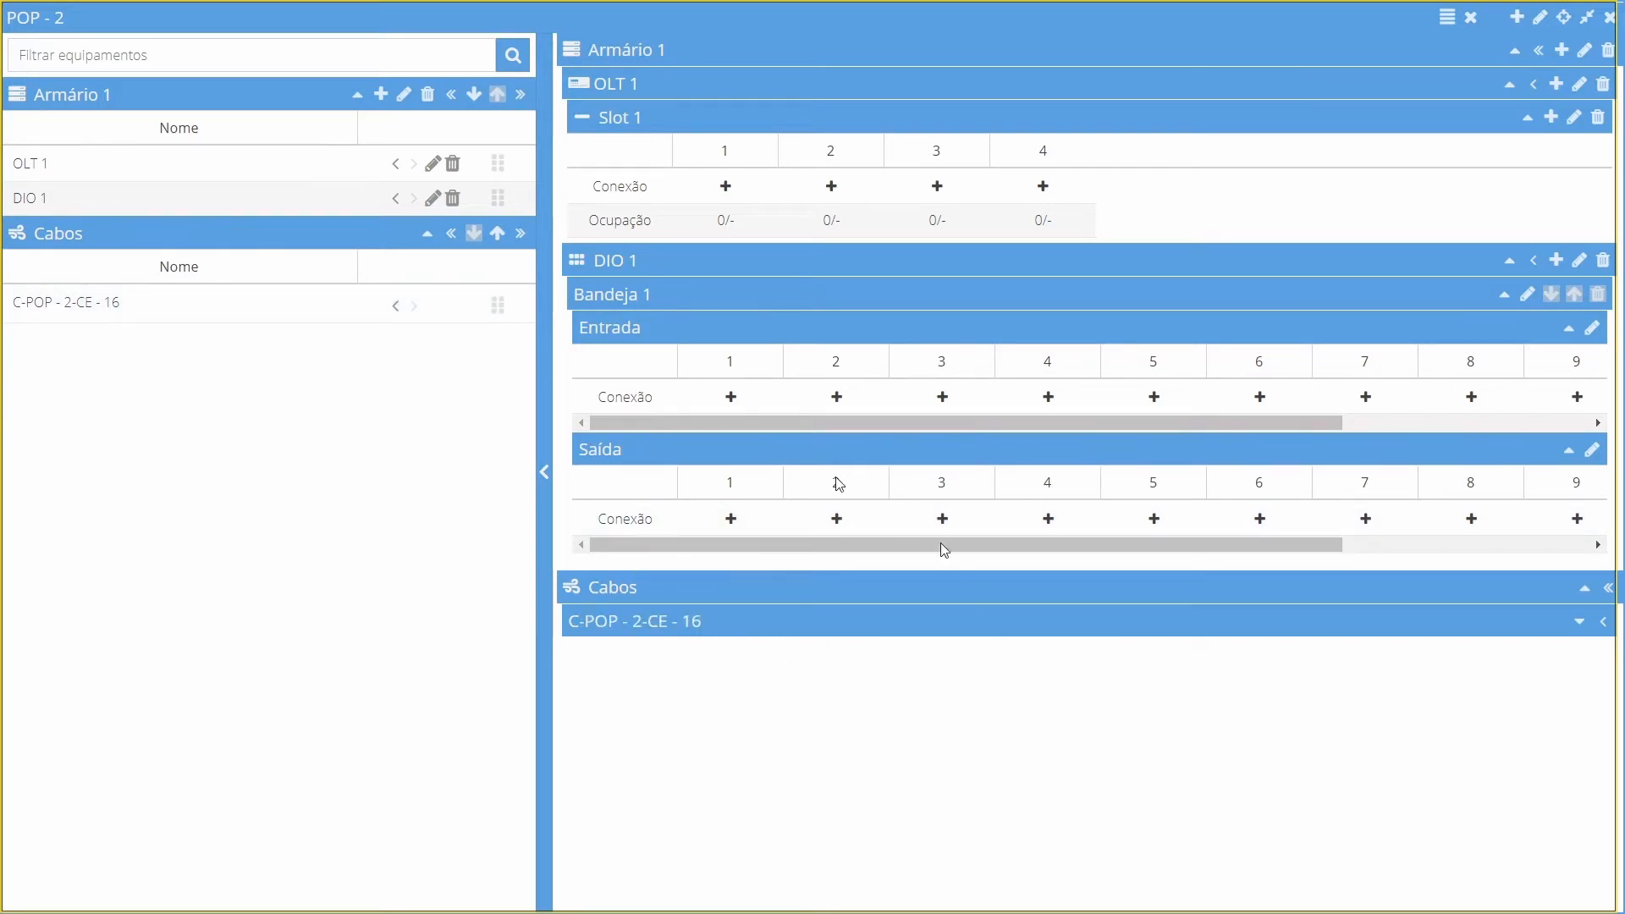
click(1580, 627)
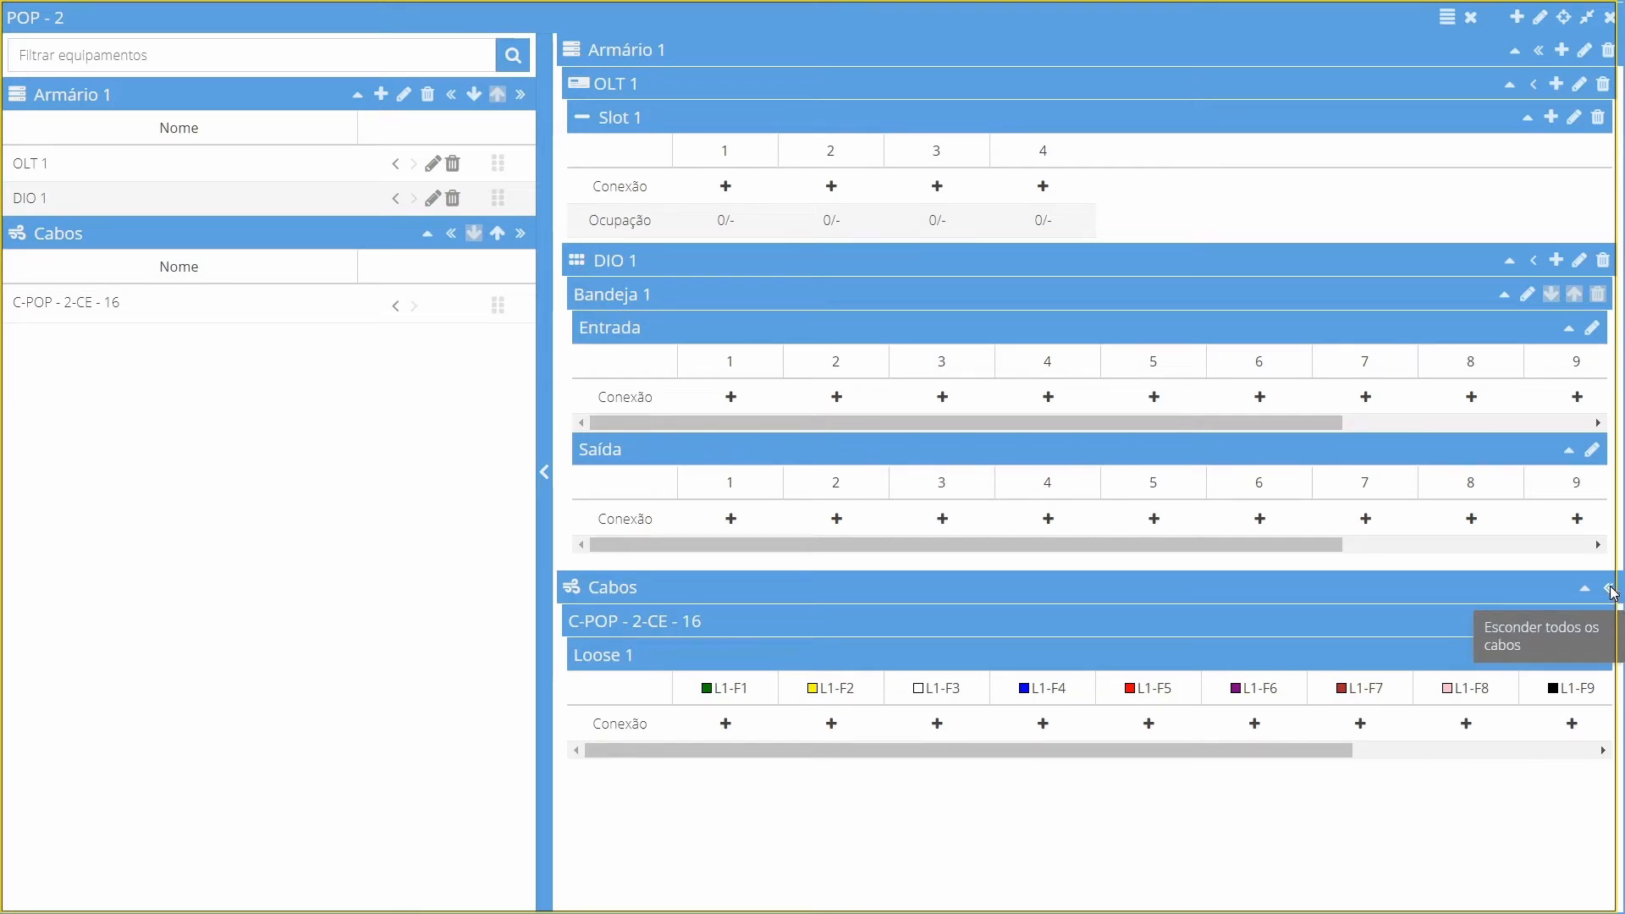
click(1610, 590)
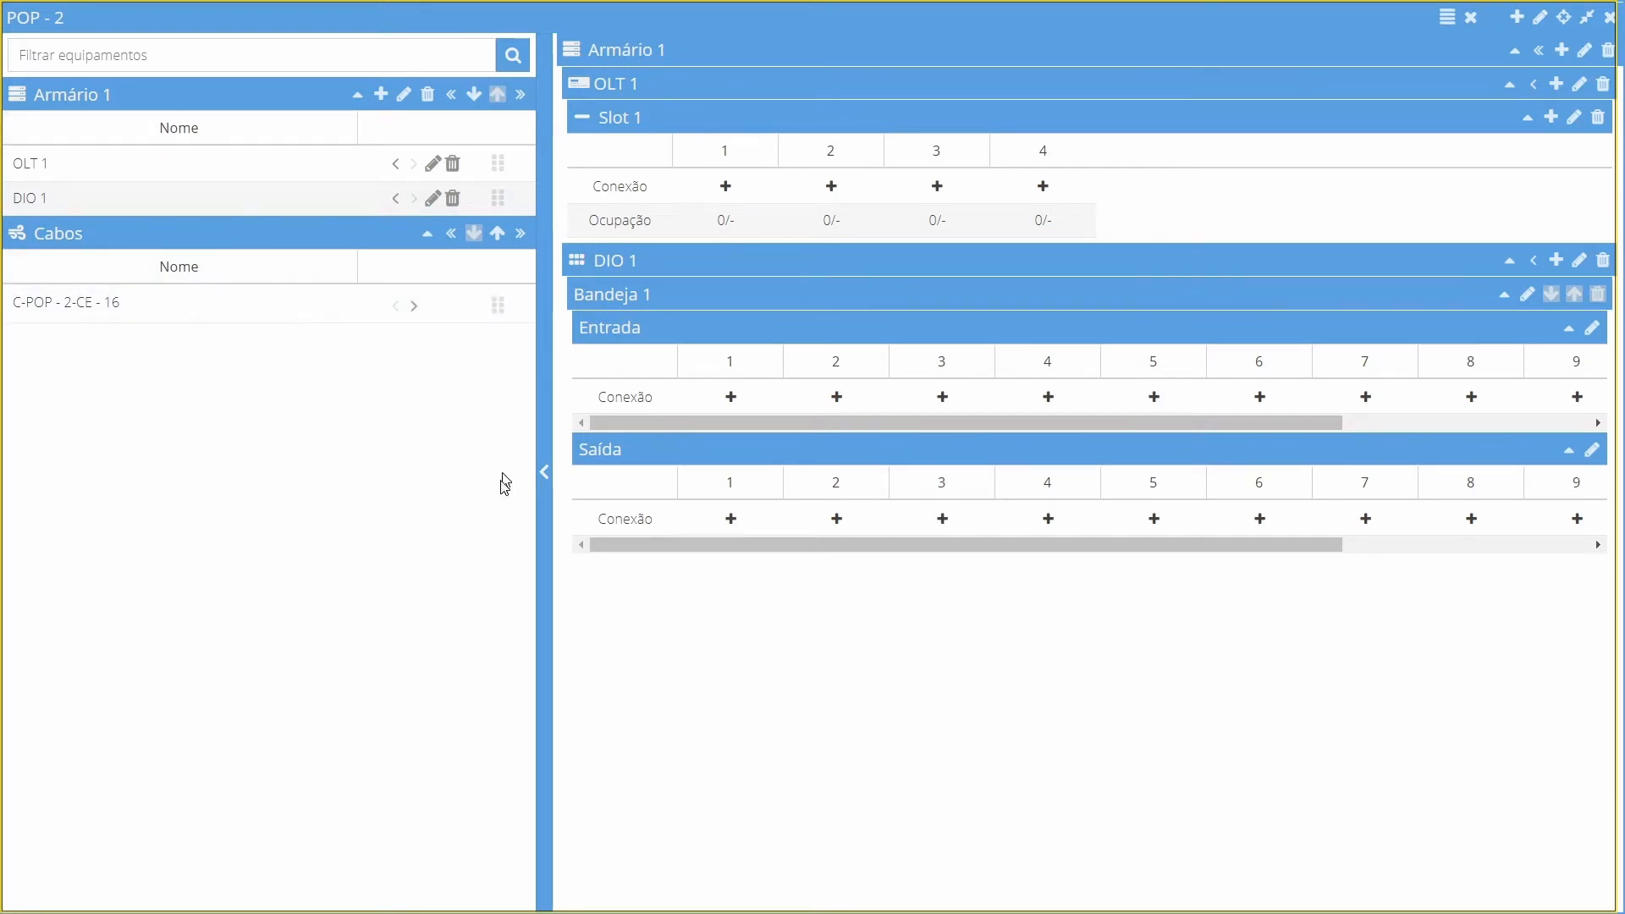
Collapse the equipment list and connect port 1 of OLT 1's Slot 1 to Entrada port 1 of the DIO tray
click(544, 479)
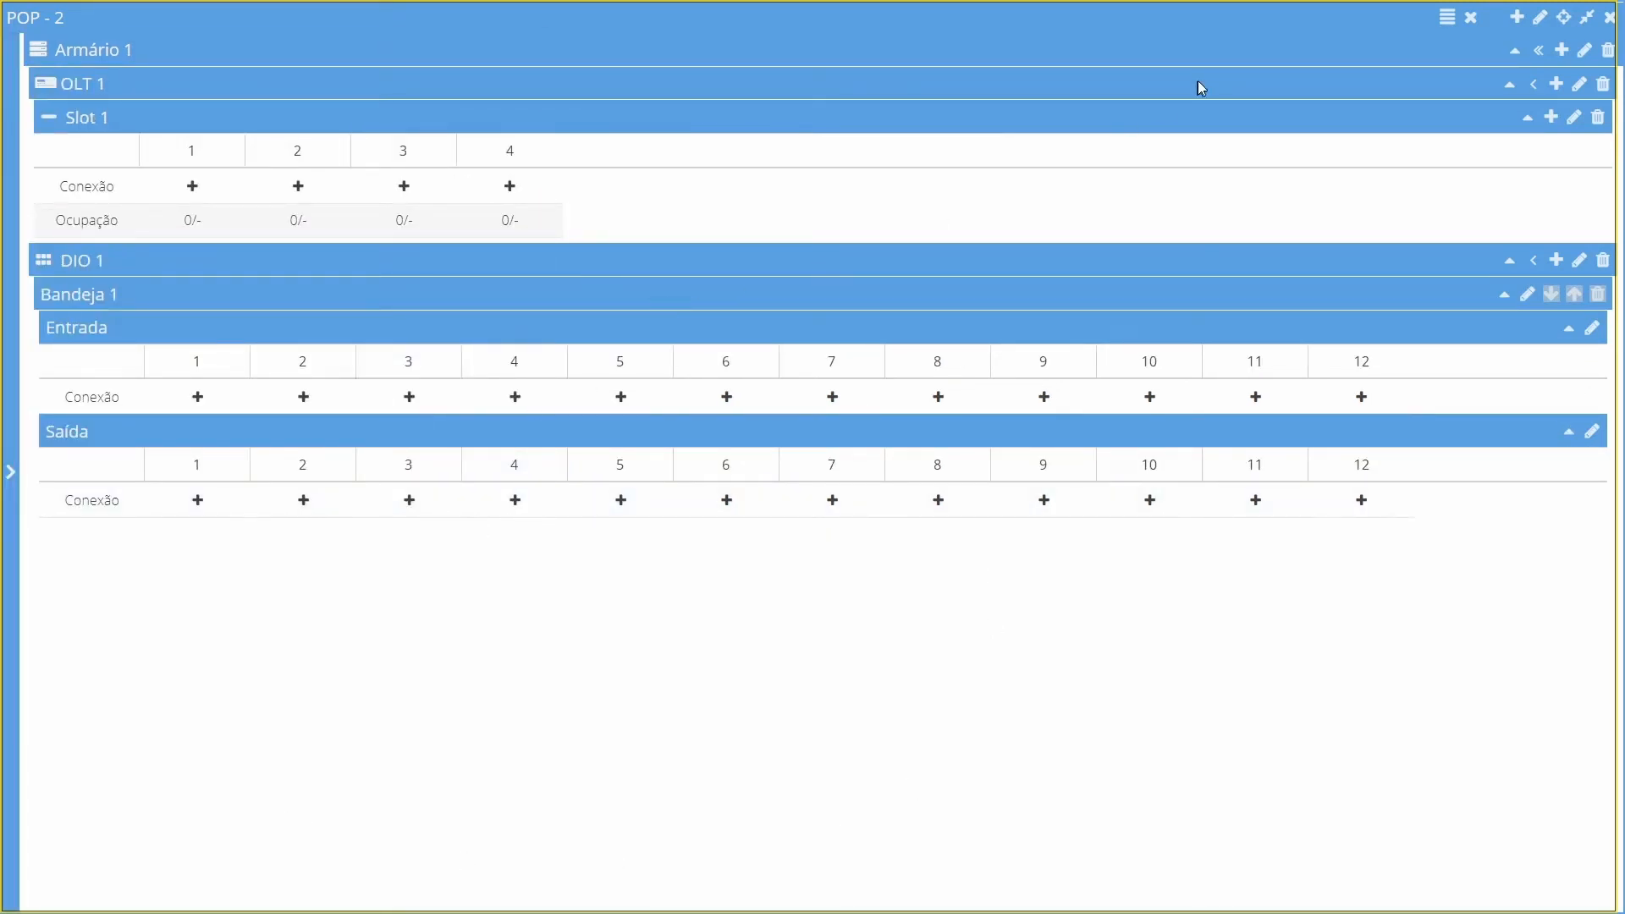
mouse_move(235, 161)
click(190, 188)
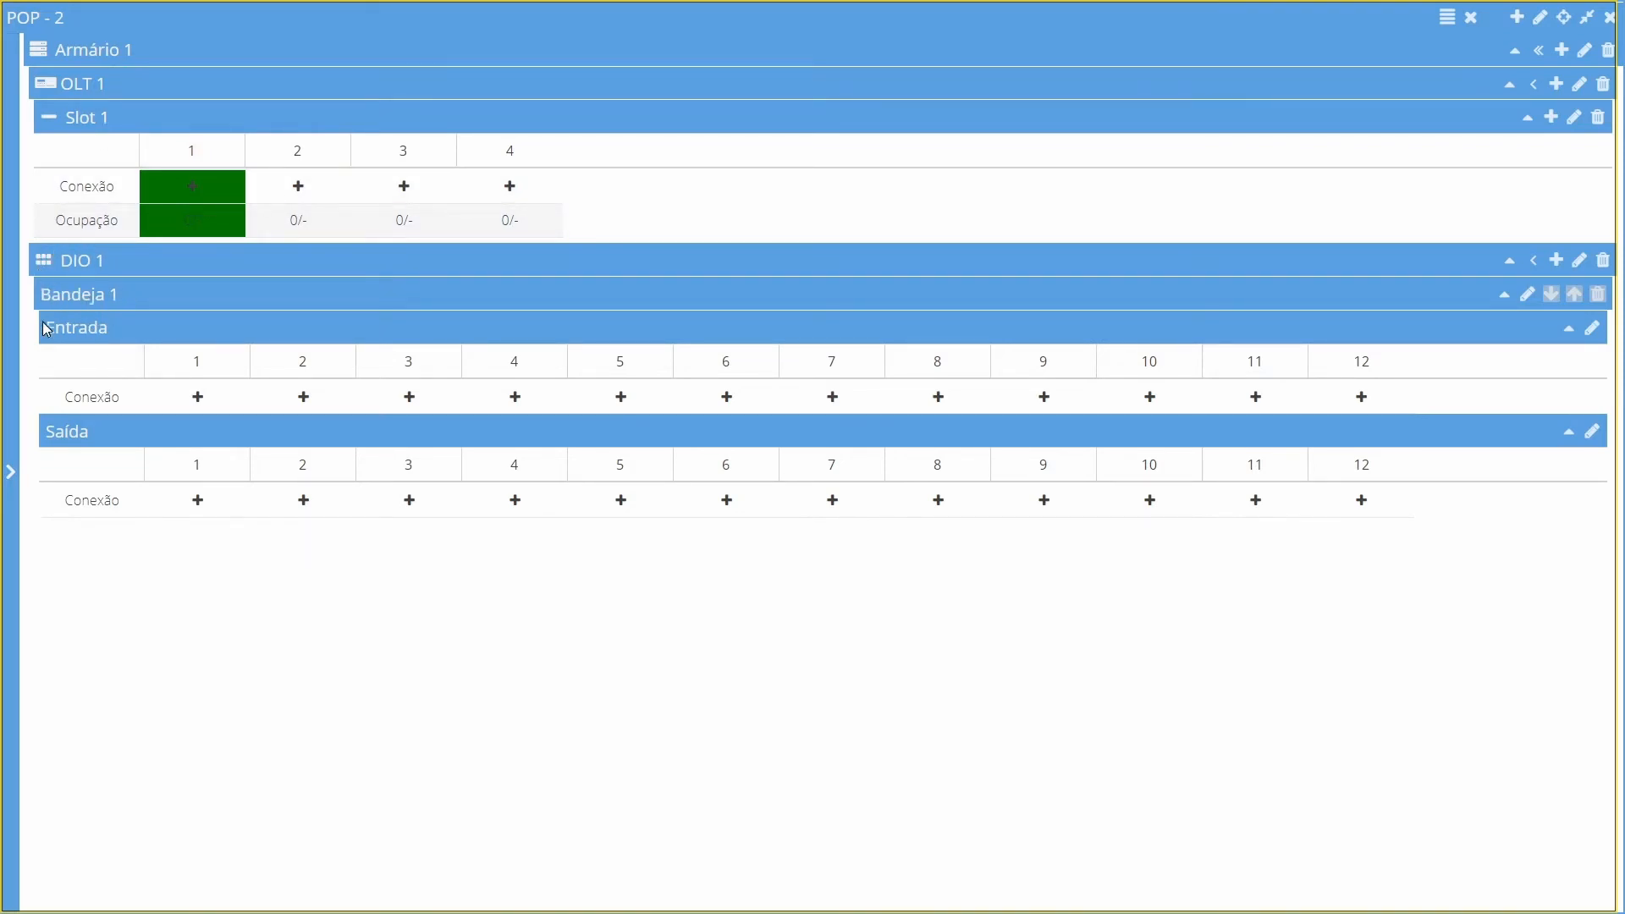
click(200, 398)
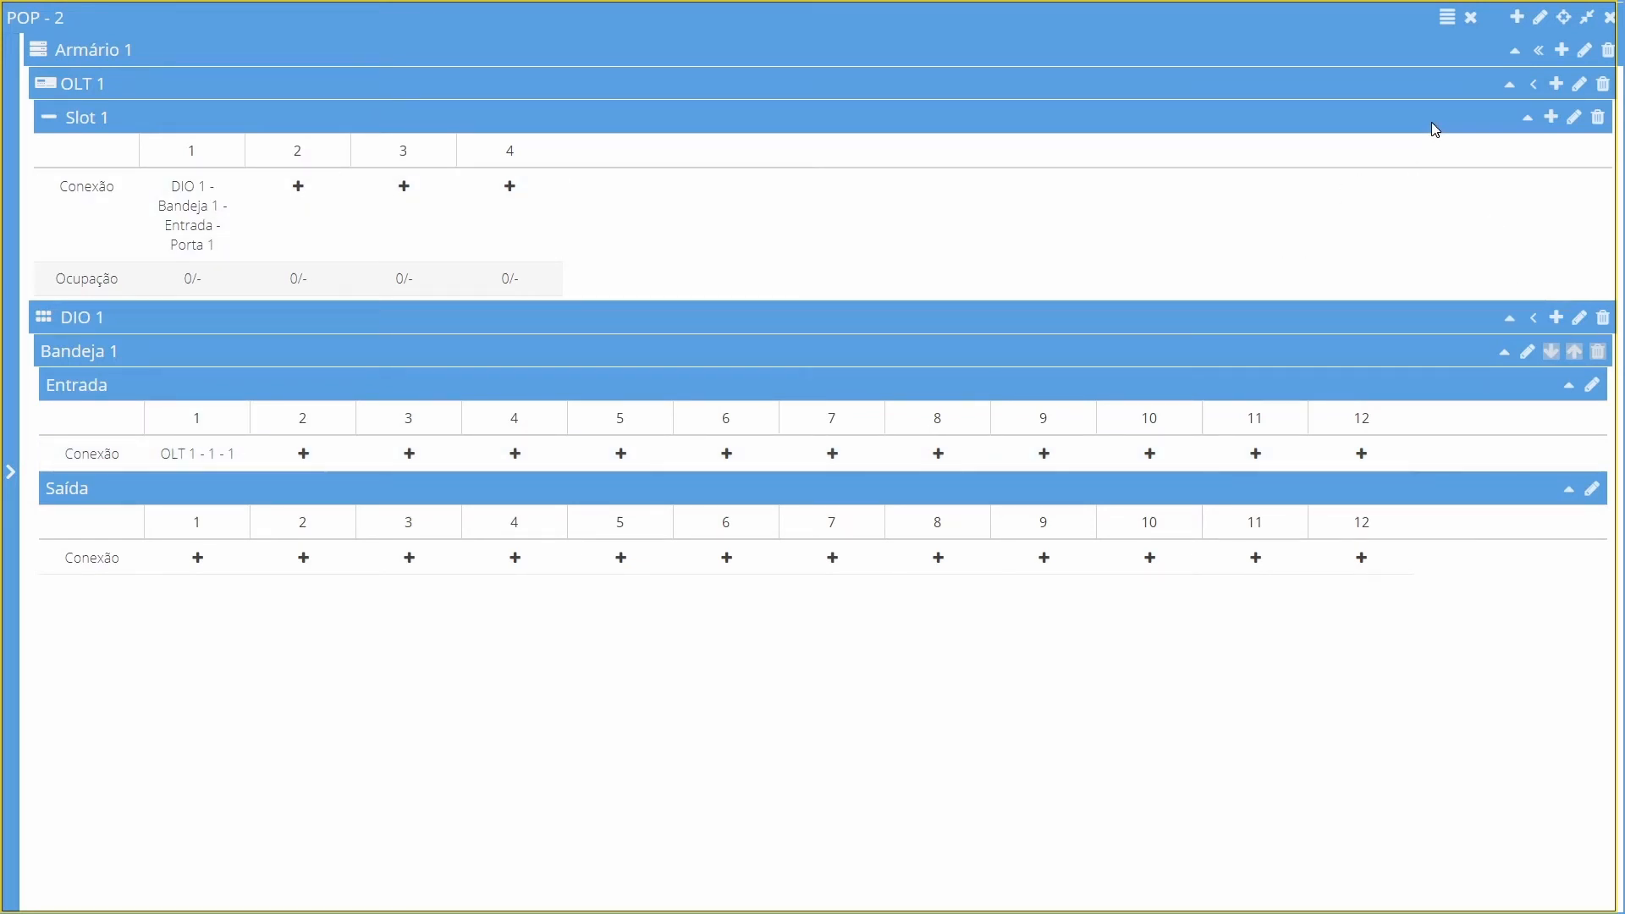
Use multiple connection to link OLT 1 Slot 1 ports 2 to 4 to the DIO tray's Entrada ports starting at port 2
click(1449, 27)
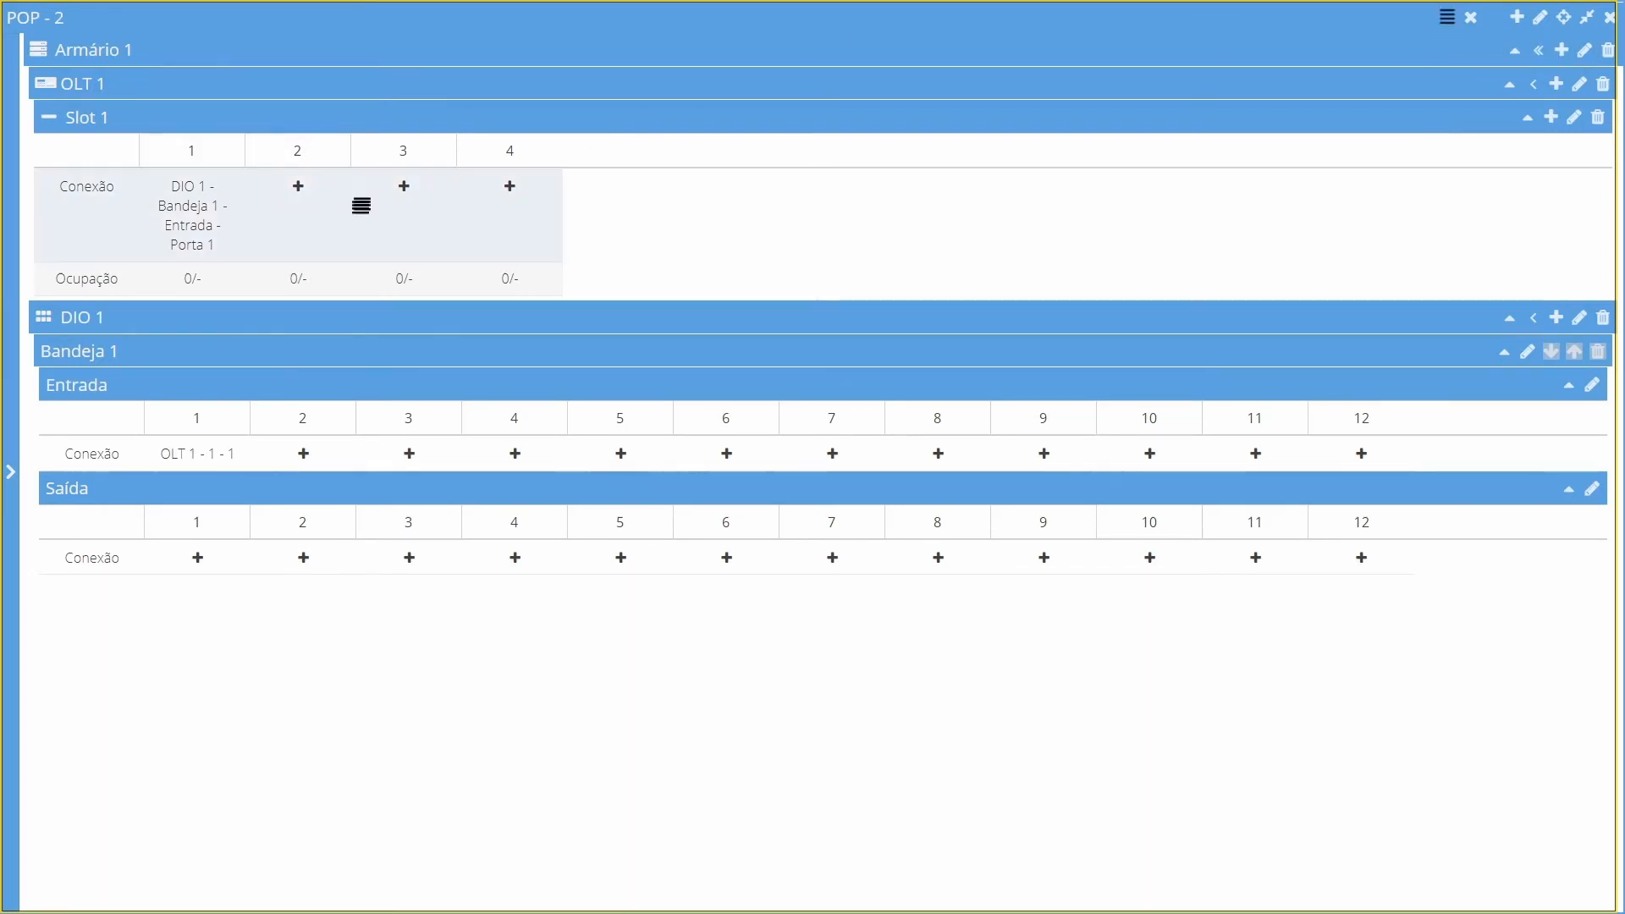
drag(297, 178, 511, 183)
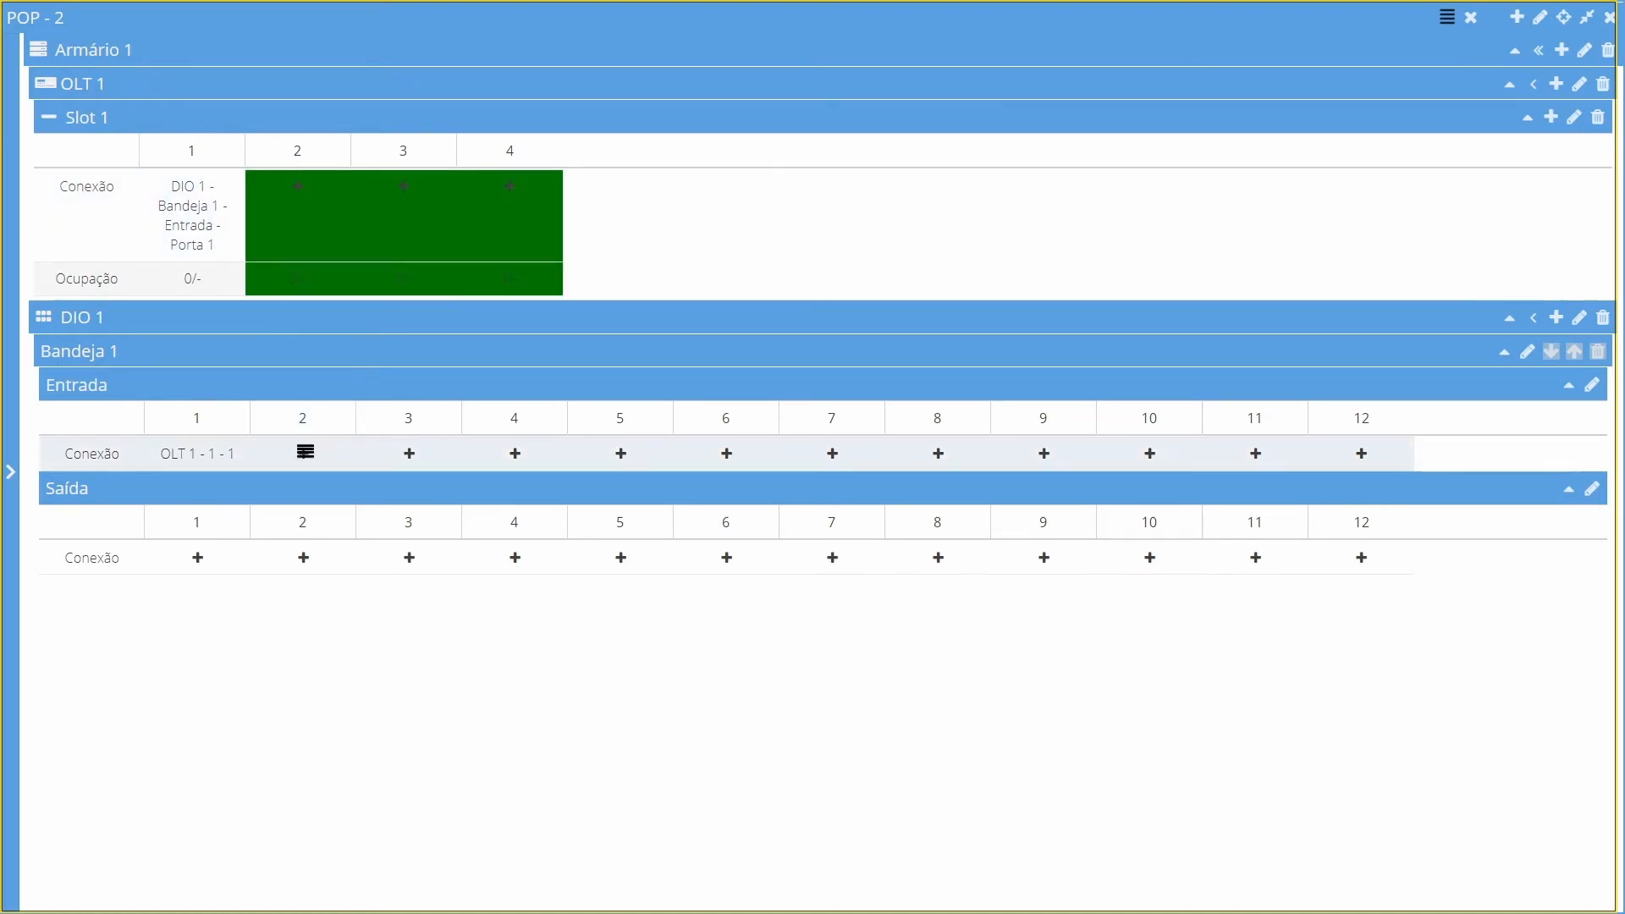
click(302, 459)
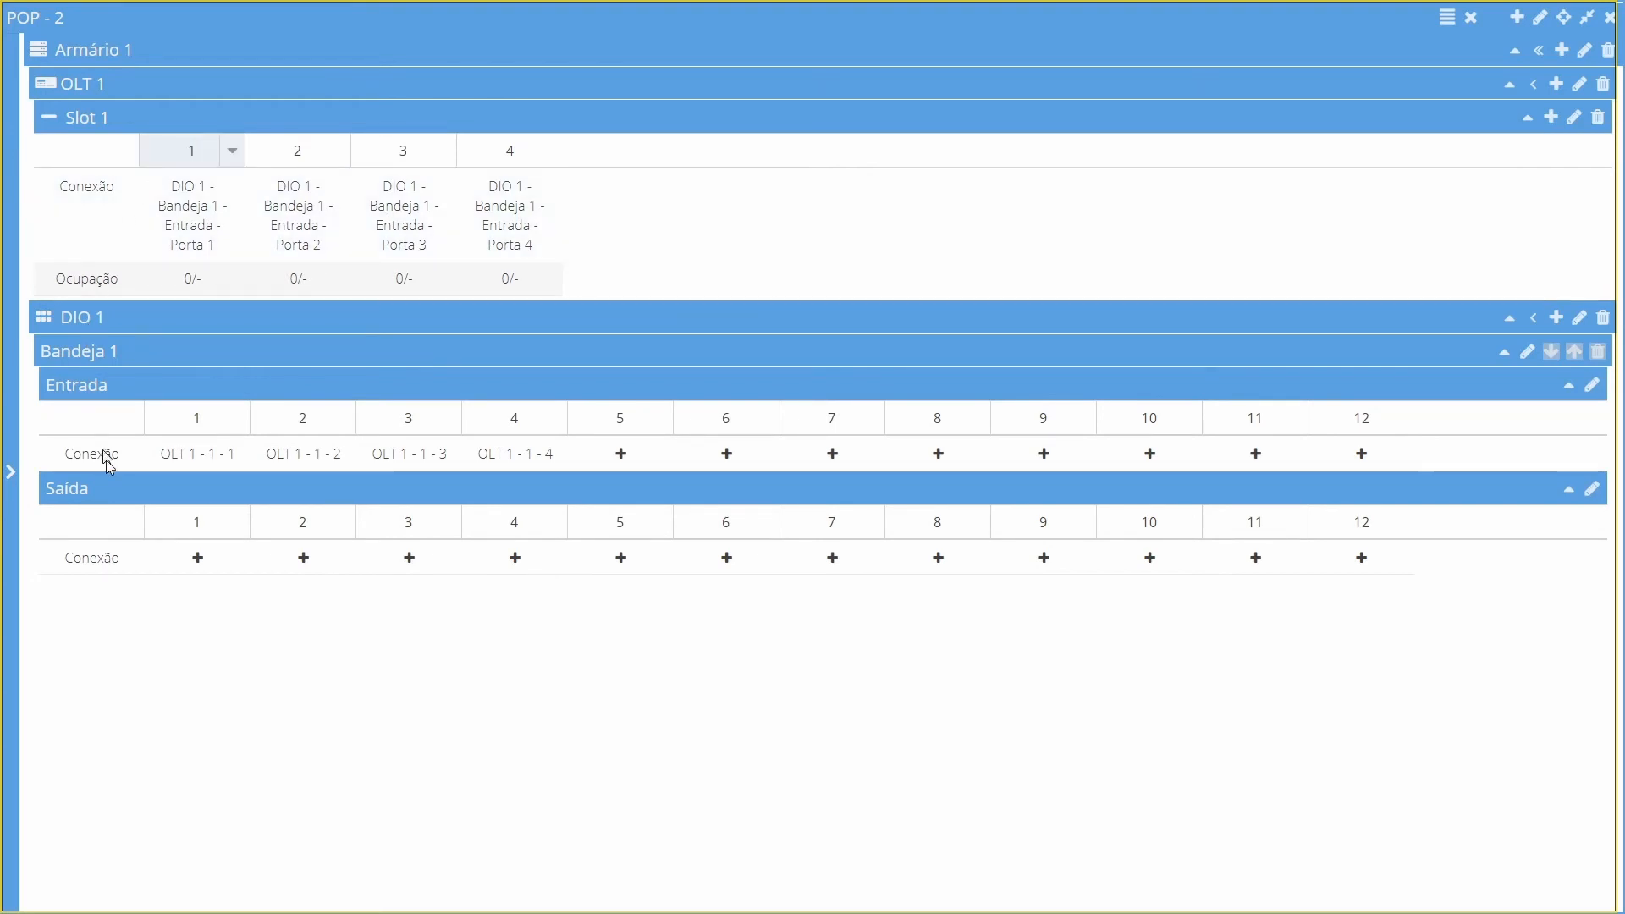
Hide OLT 1 and show cable C-POP - 2-CE - 16 alongside DIO 1
click(20, 487)
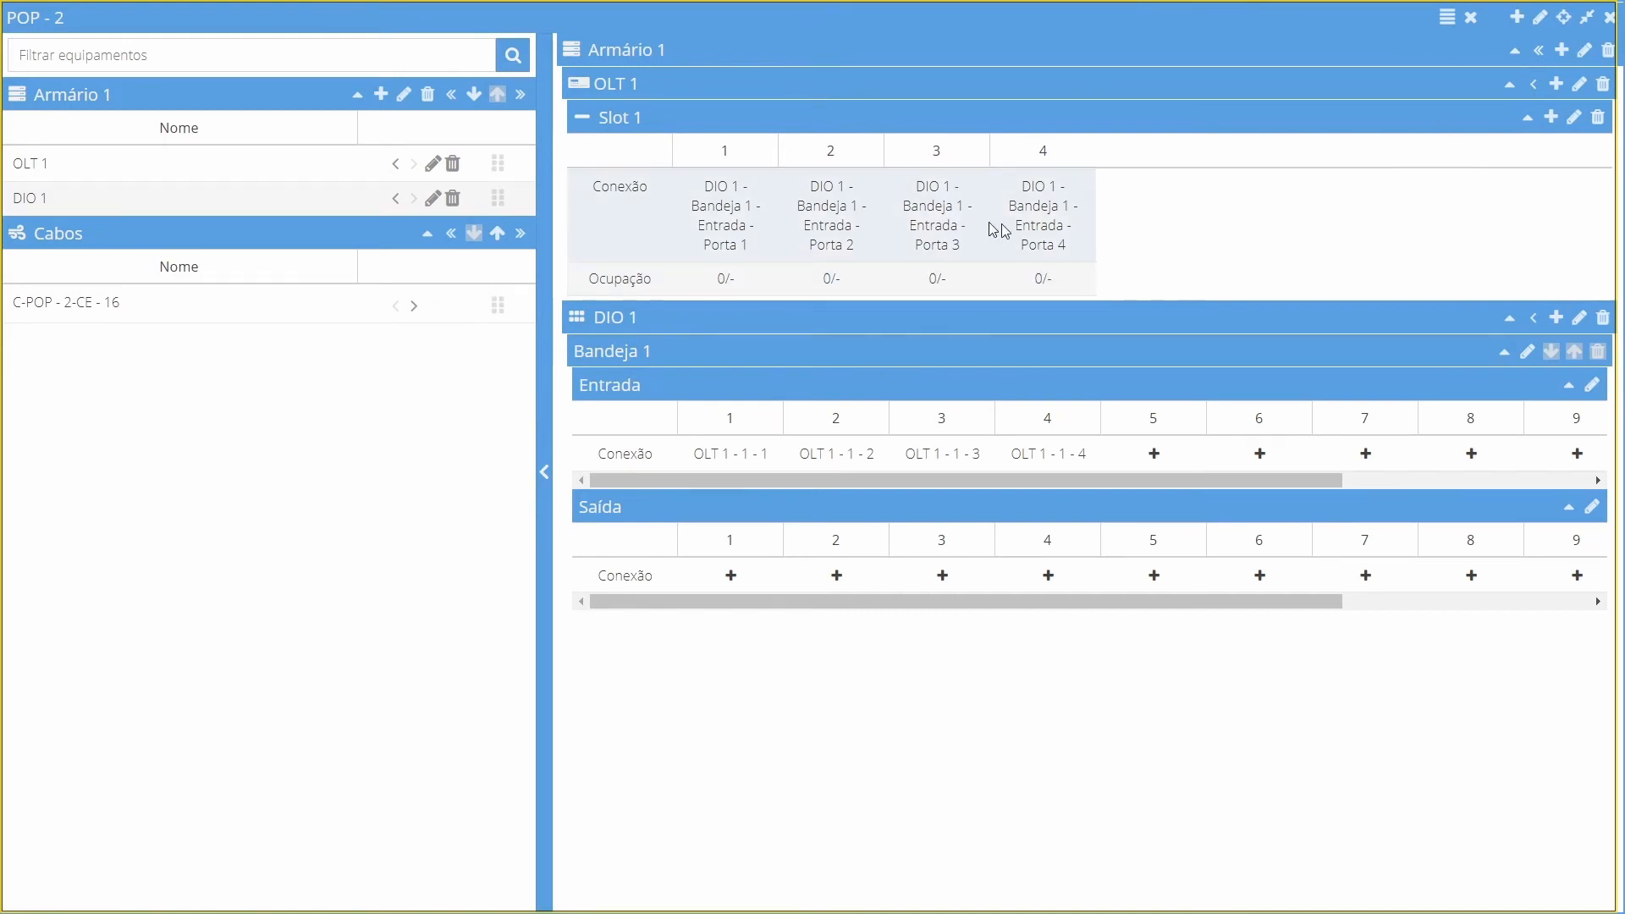
click(1535, 85)
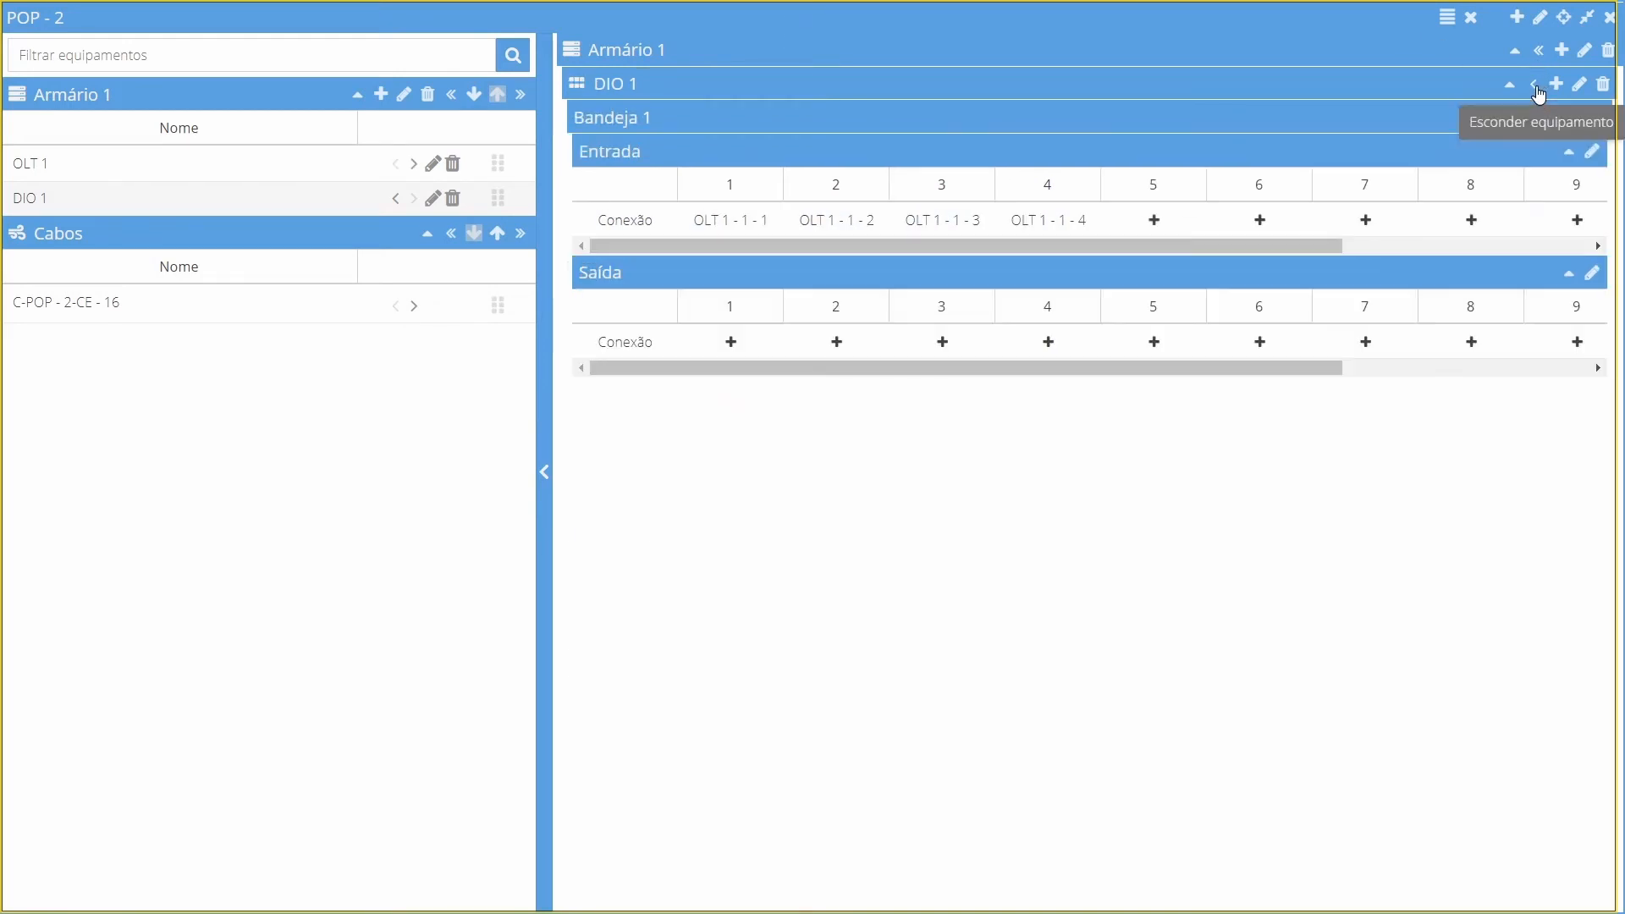
click(413, 307)
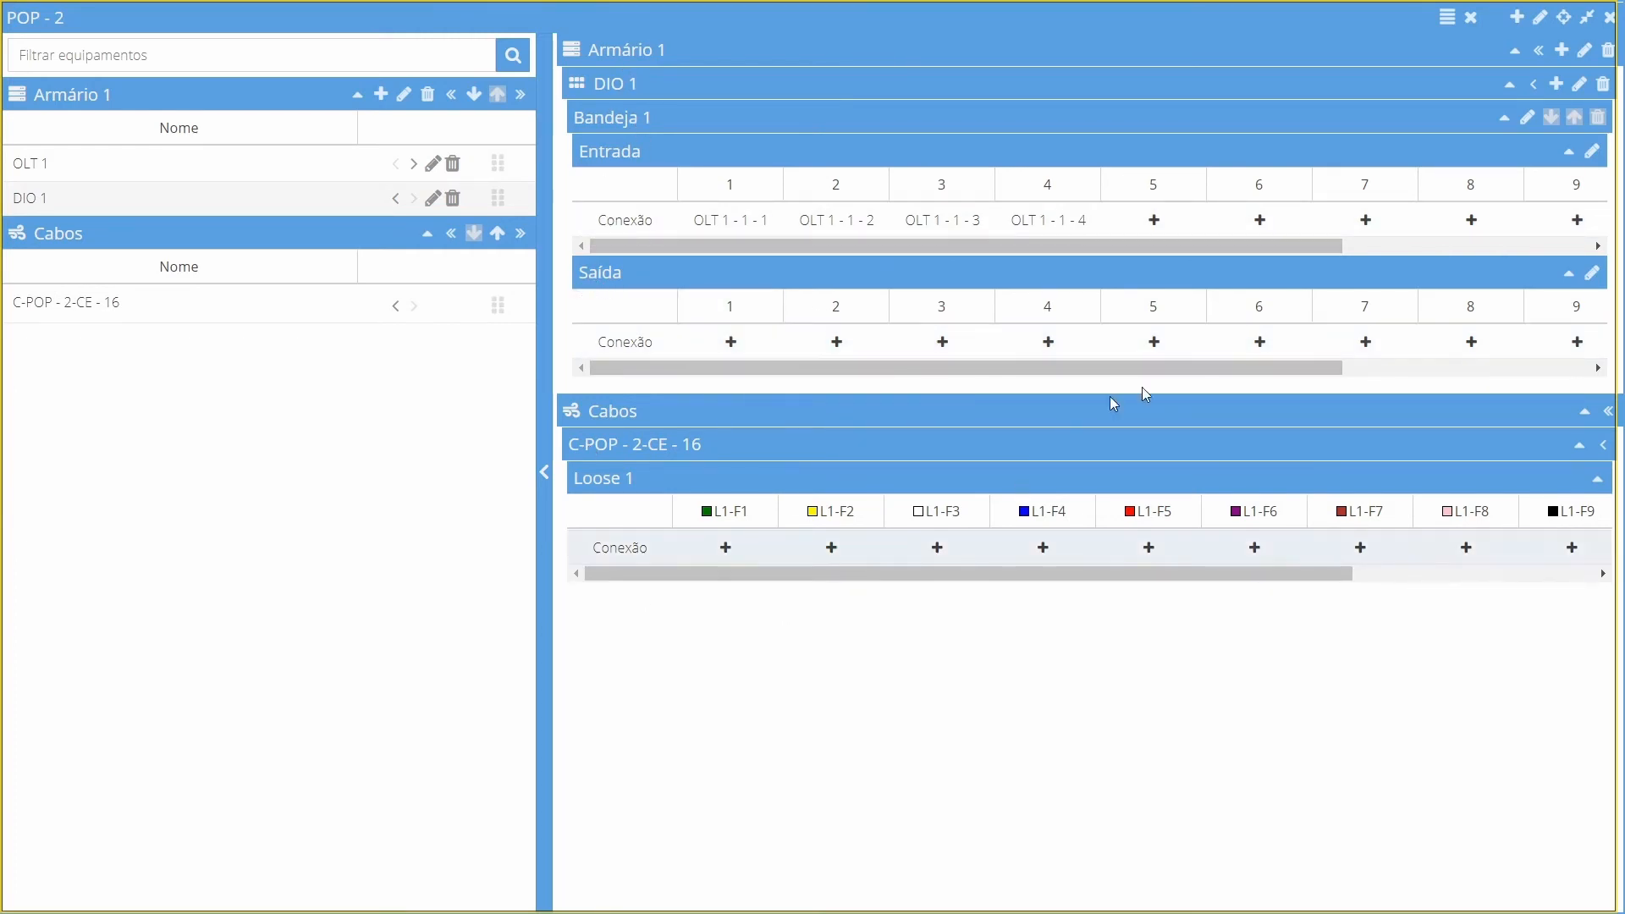
Use multiple connection to link the DIO tray's Saída ports 1 to 4 to fibres L1-F1 to L1-F4 of the cable
click(1448, 17)
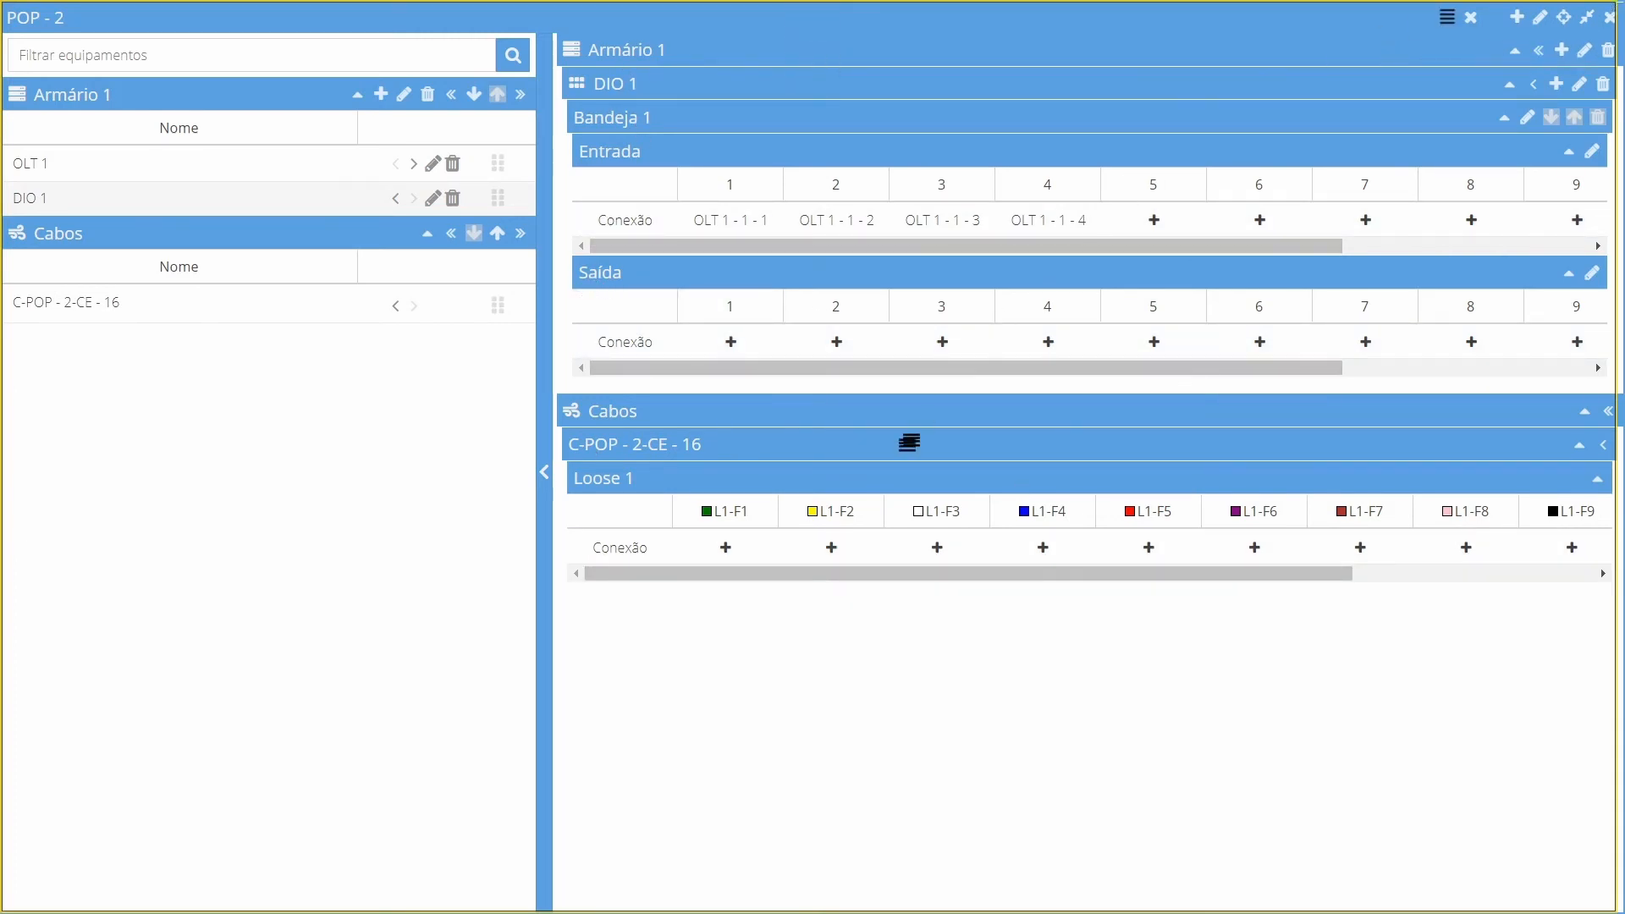
click(729, 339)
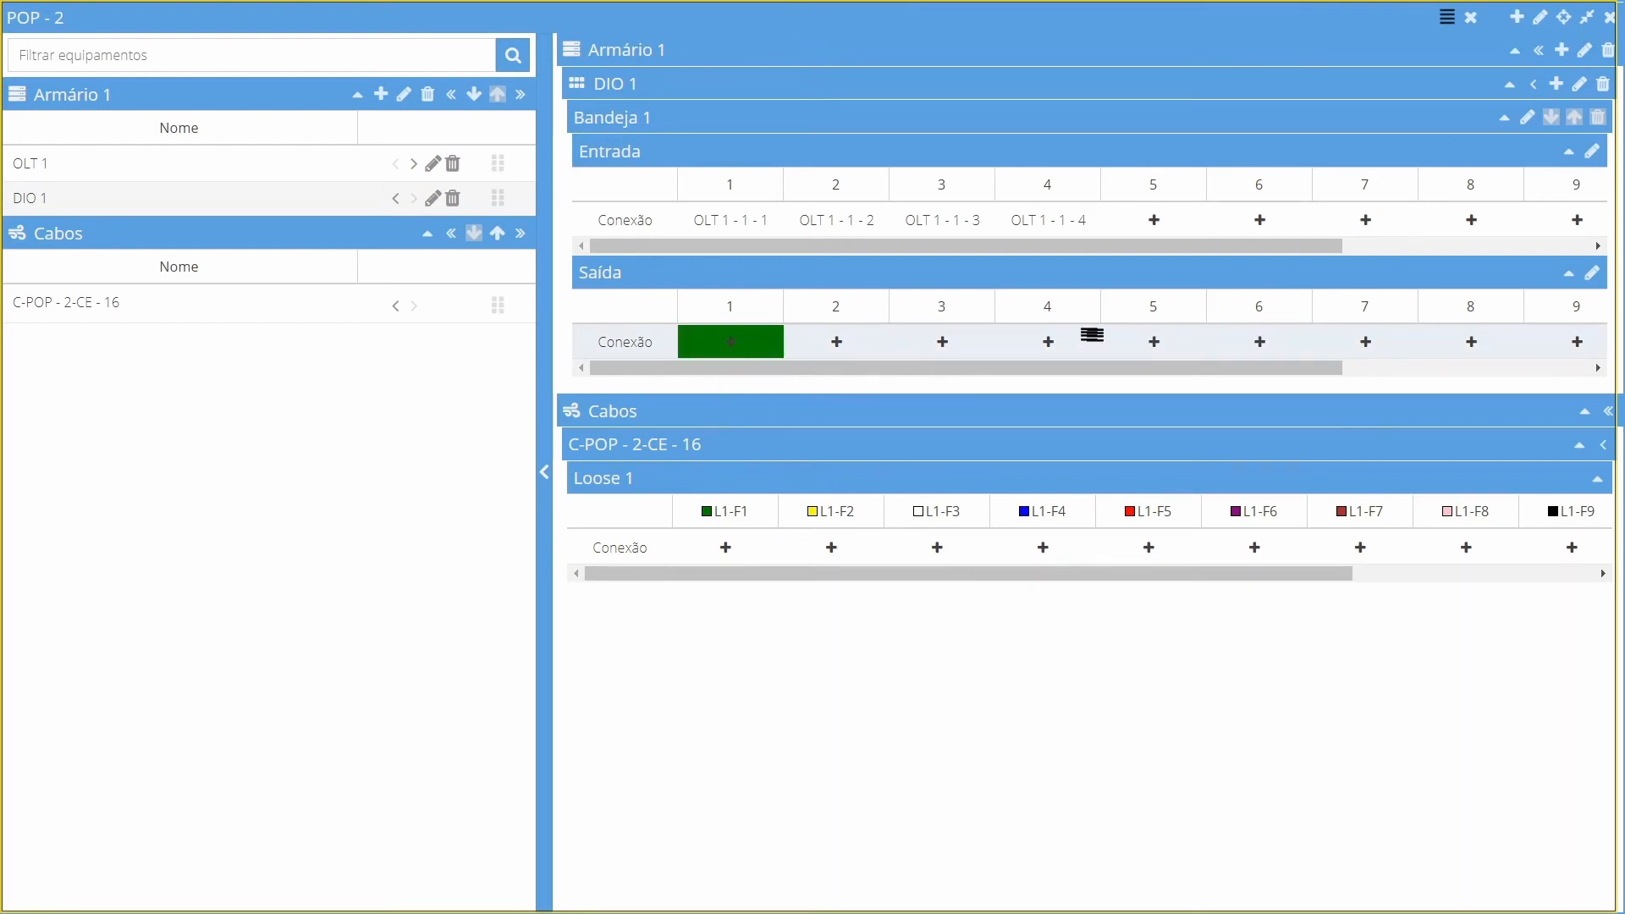
click(1049, 341)
click(725, 548)
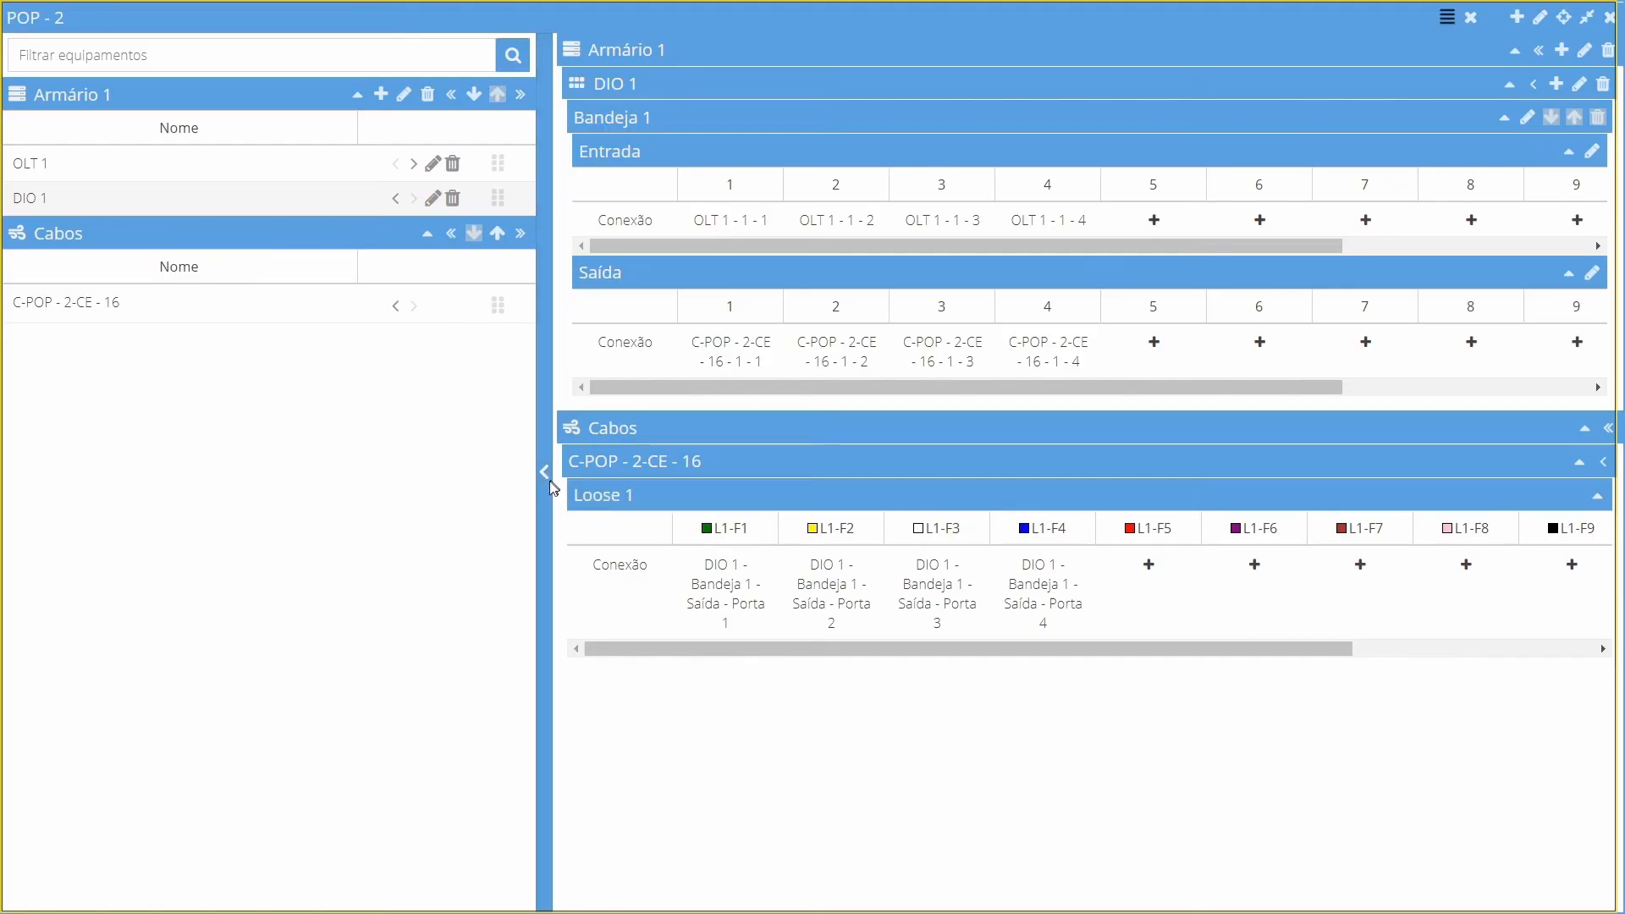
click(545, 472)
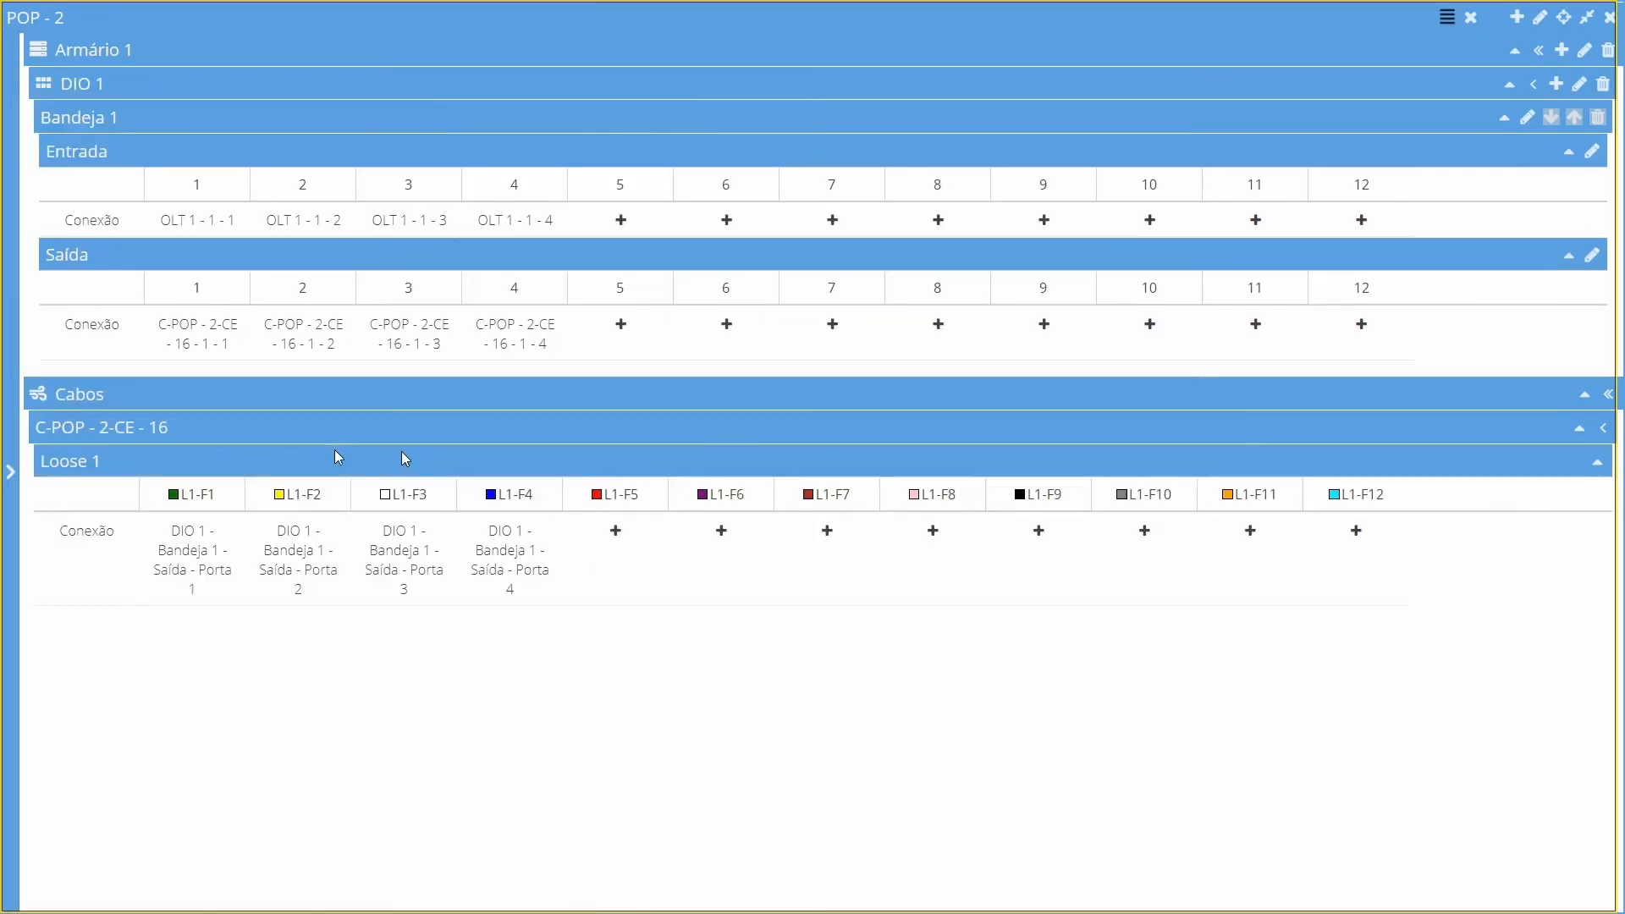
click(1453, 23)
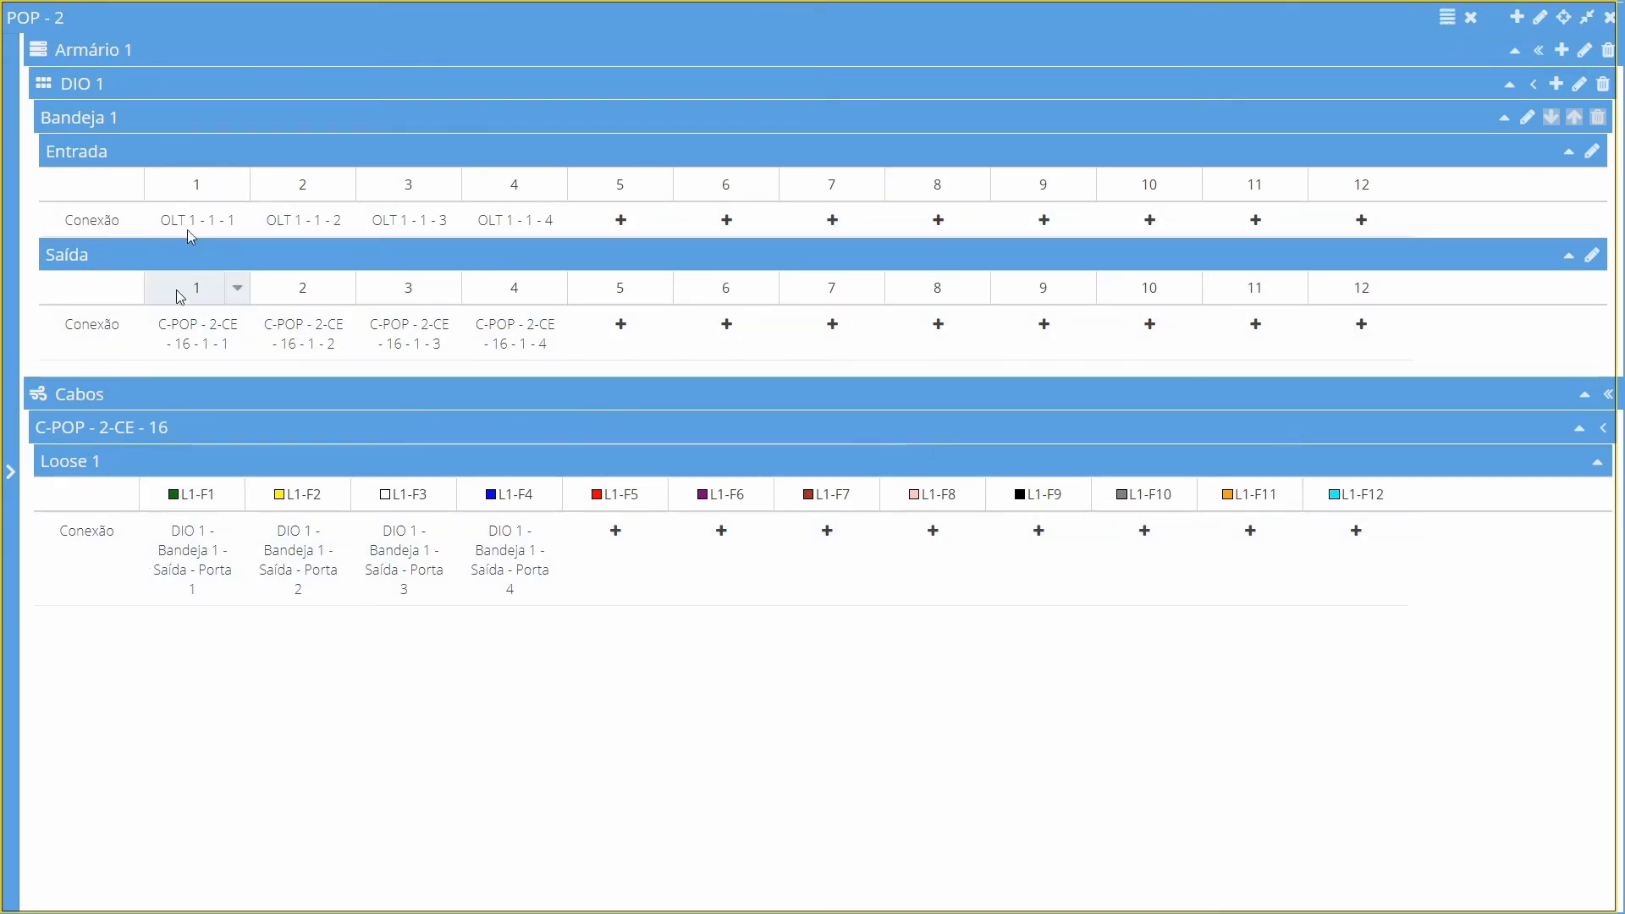
Use multiple disconnection to disconnect the DIO tray's Saída ports 1 to 4 from the cable fibres
click(197, 549)
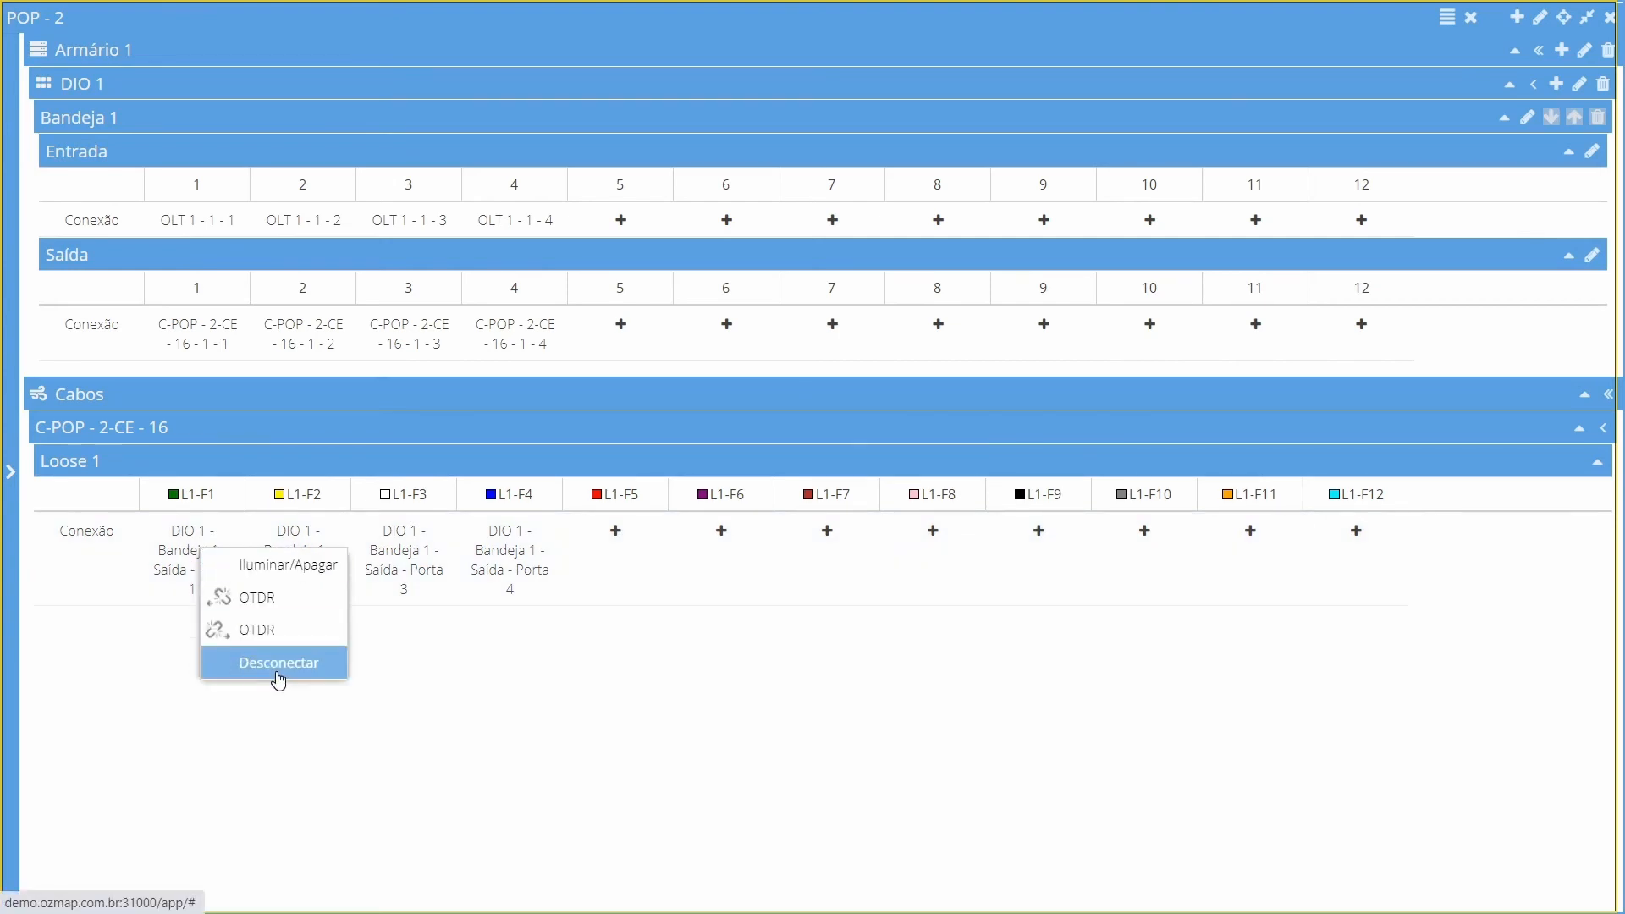
click(538, 680)
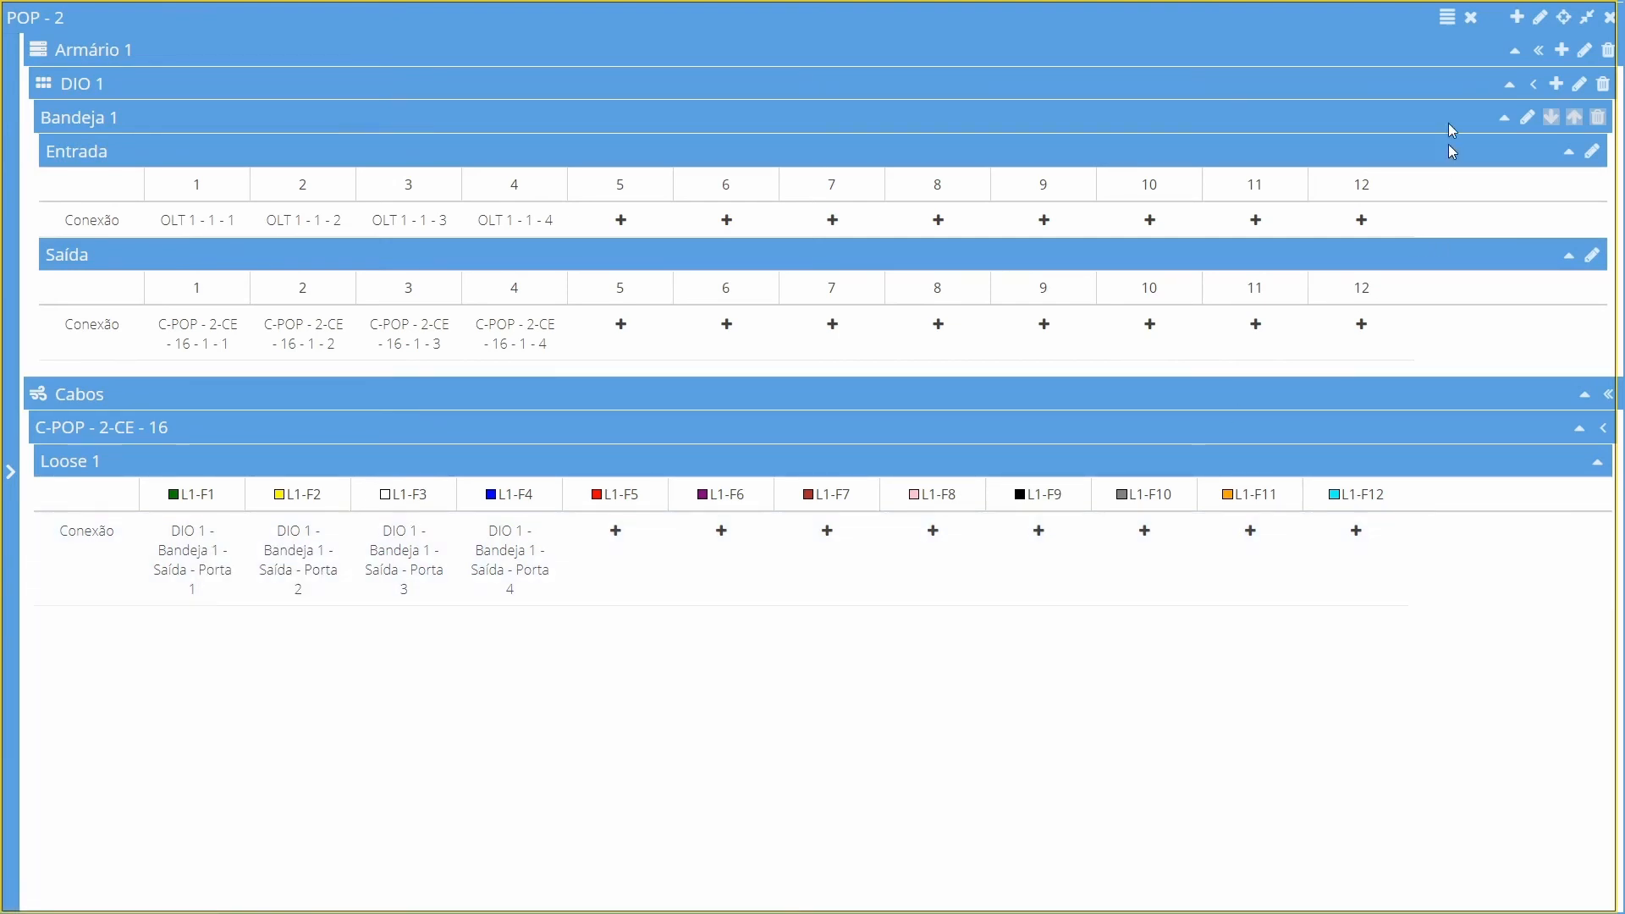
click(1470, 20)
drag(193, 330, 513, 329)
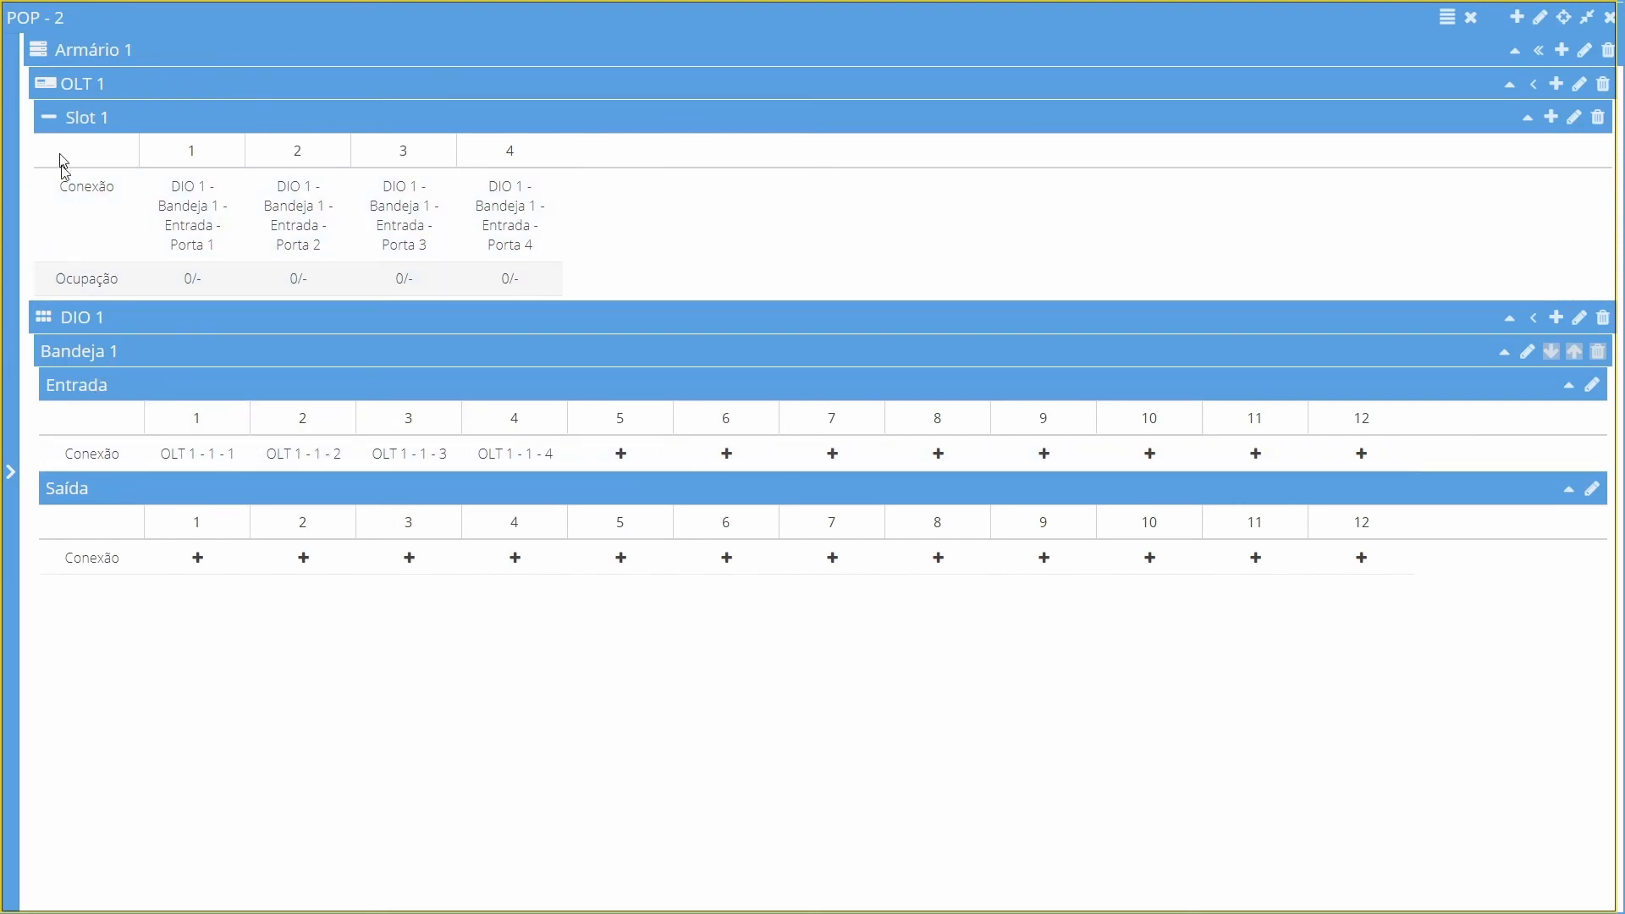
Set the tag of port 1 in OLT 1's Slot 1 to Bairro Centro and save the port properties
right_click(184, 225)
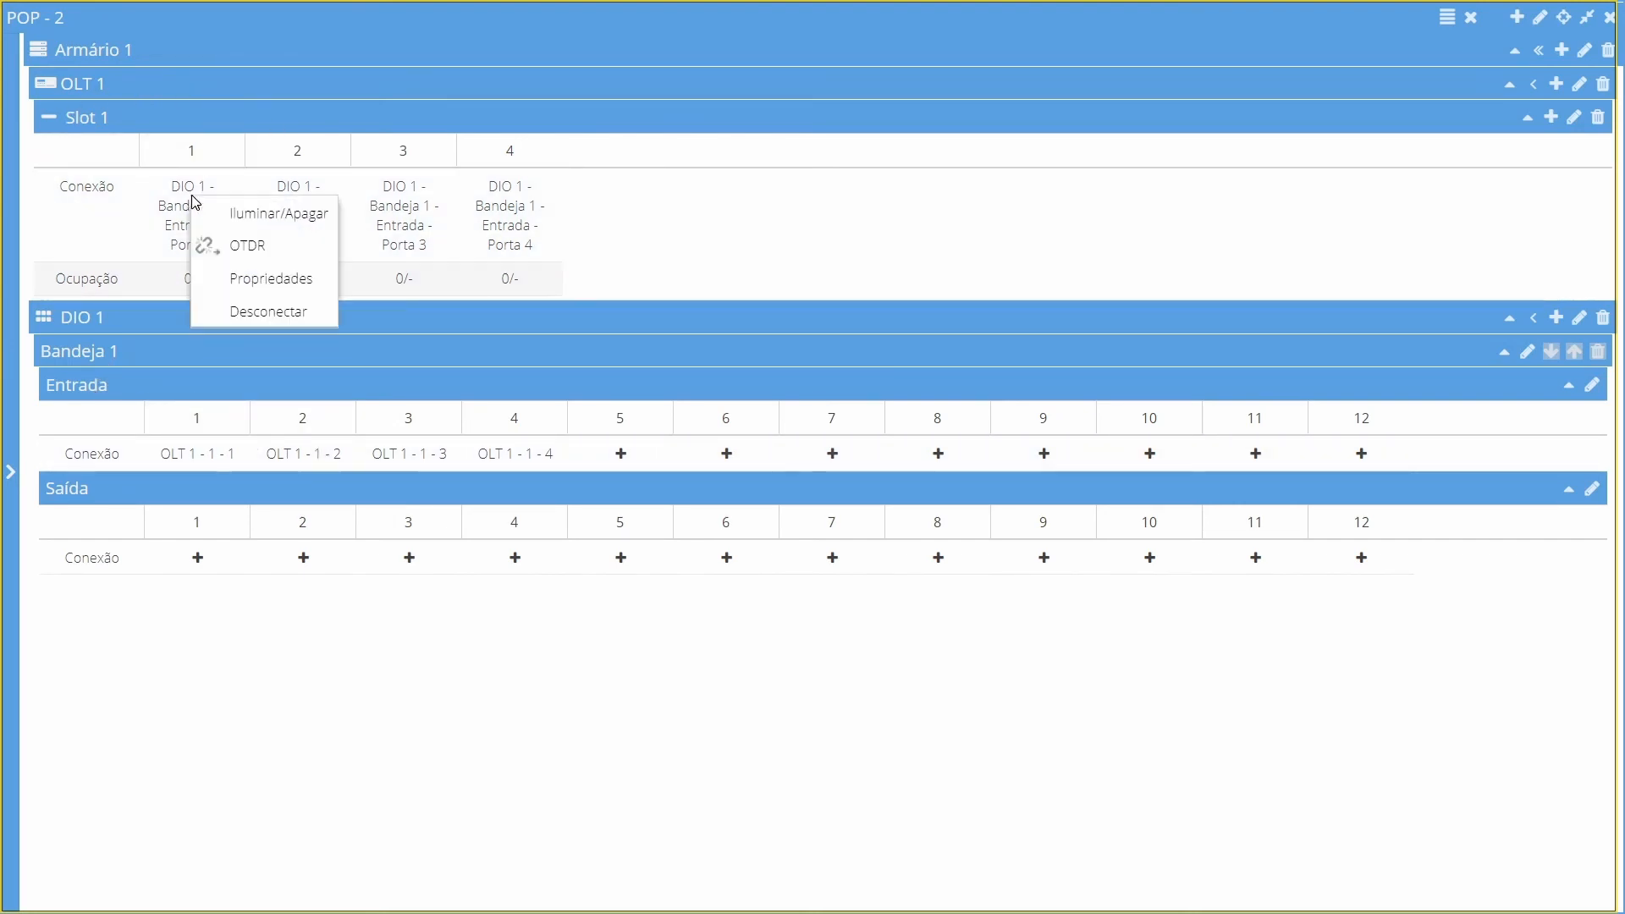
click(270, 282)
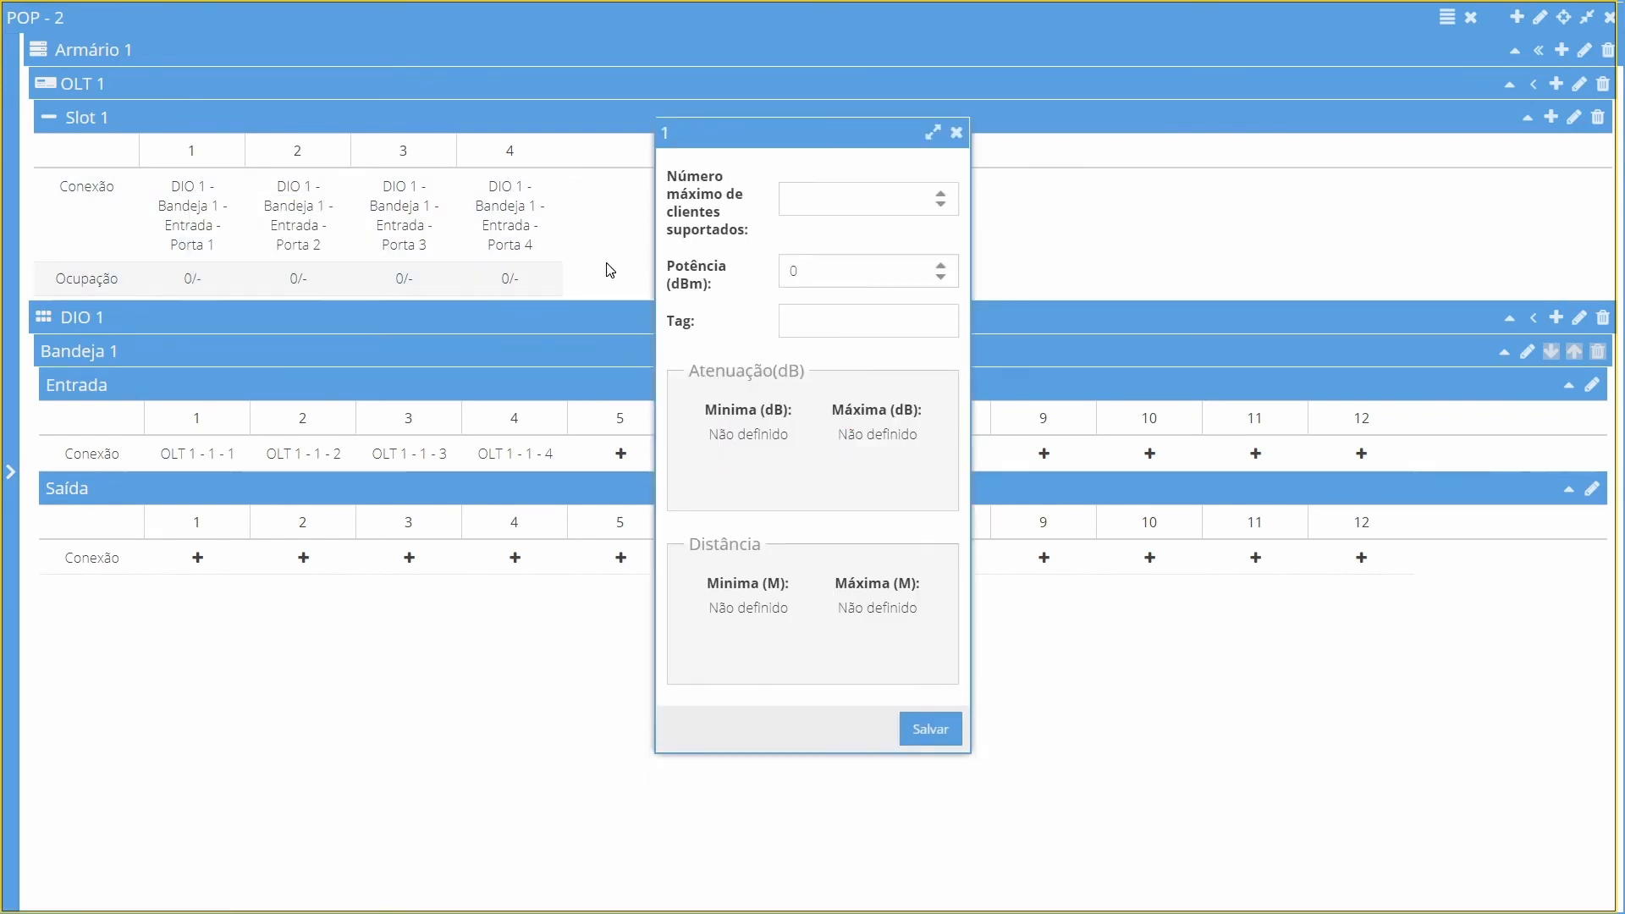
click(851, 330)
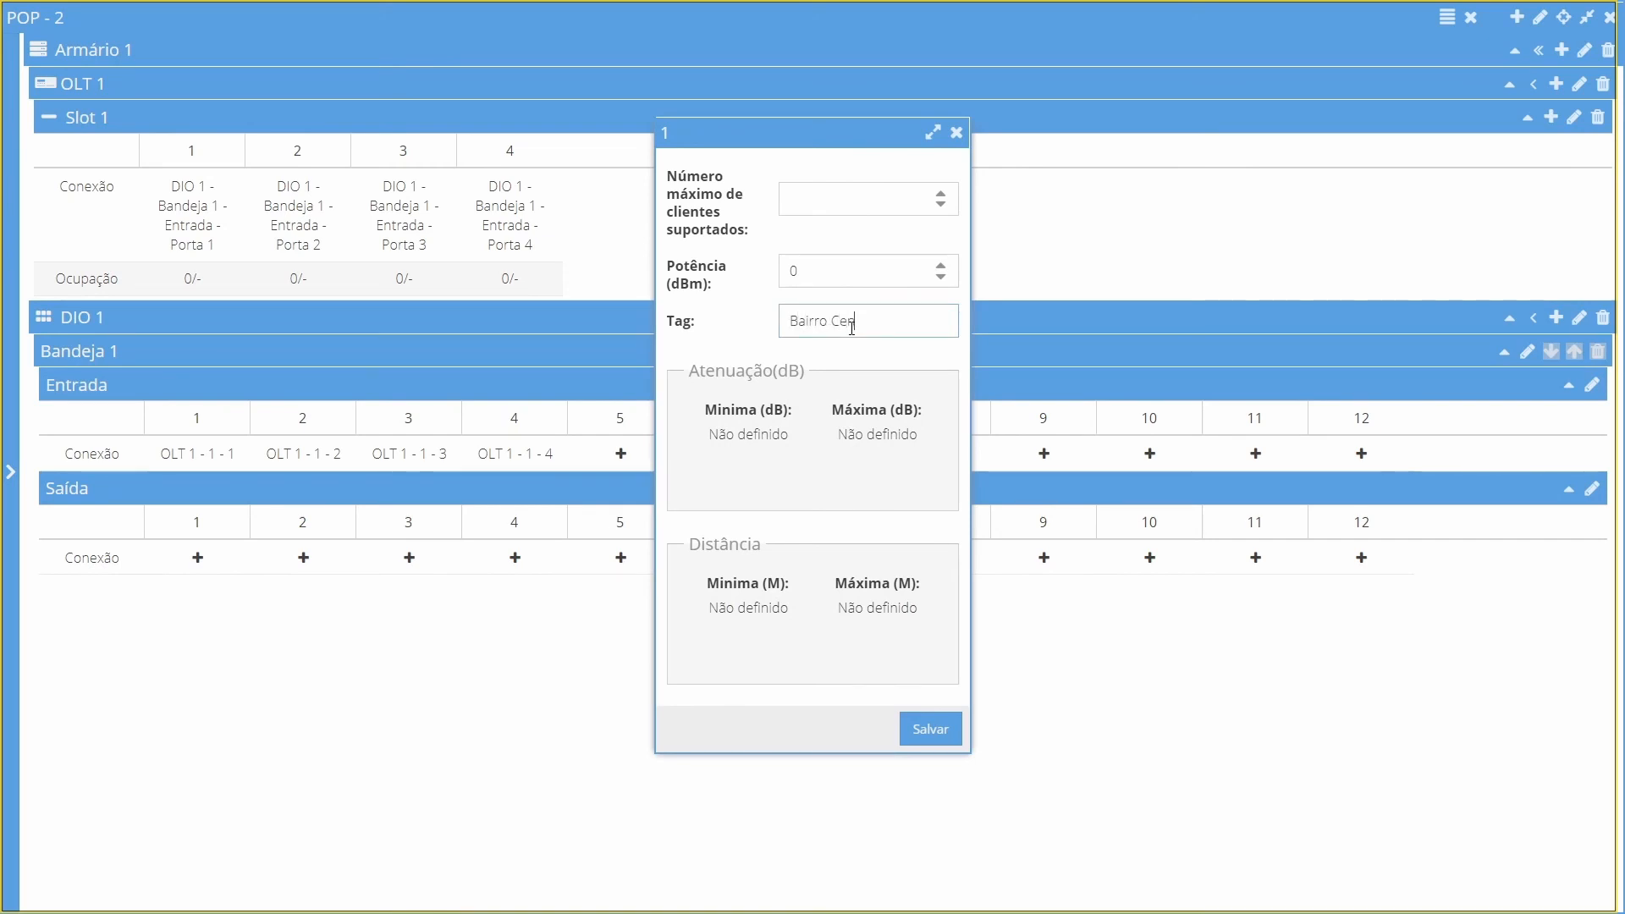
text(Bairro Centro)
click(944, 738)
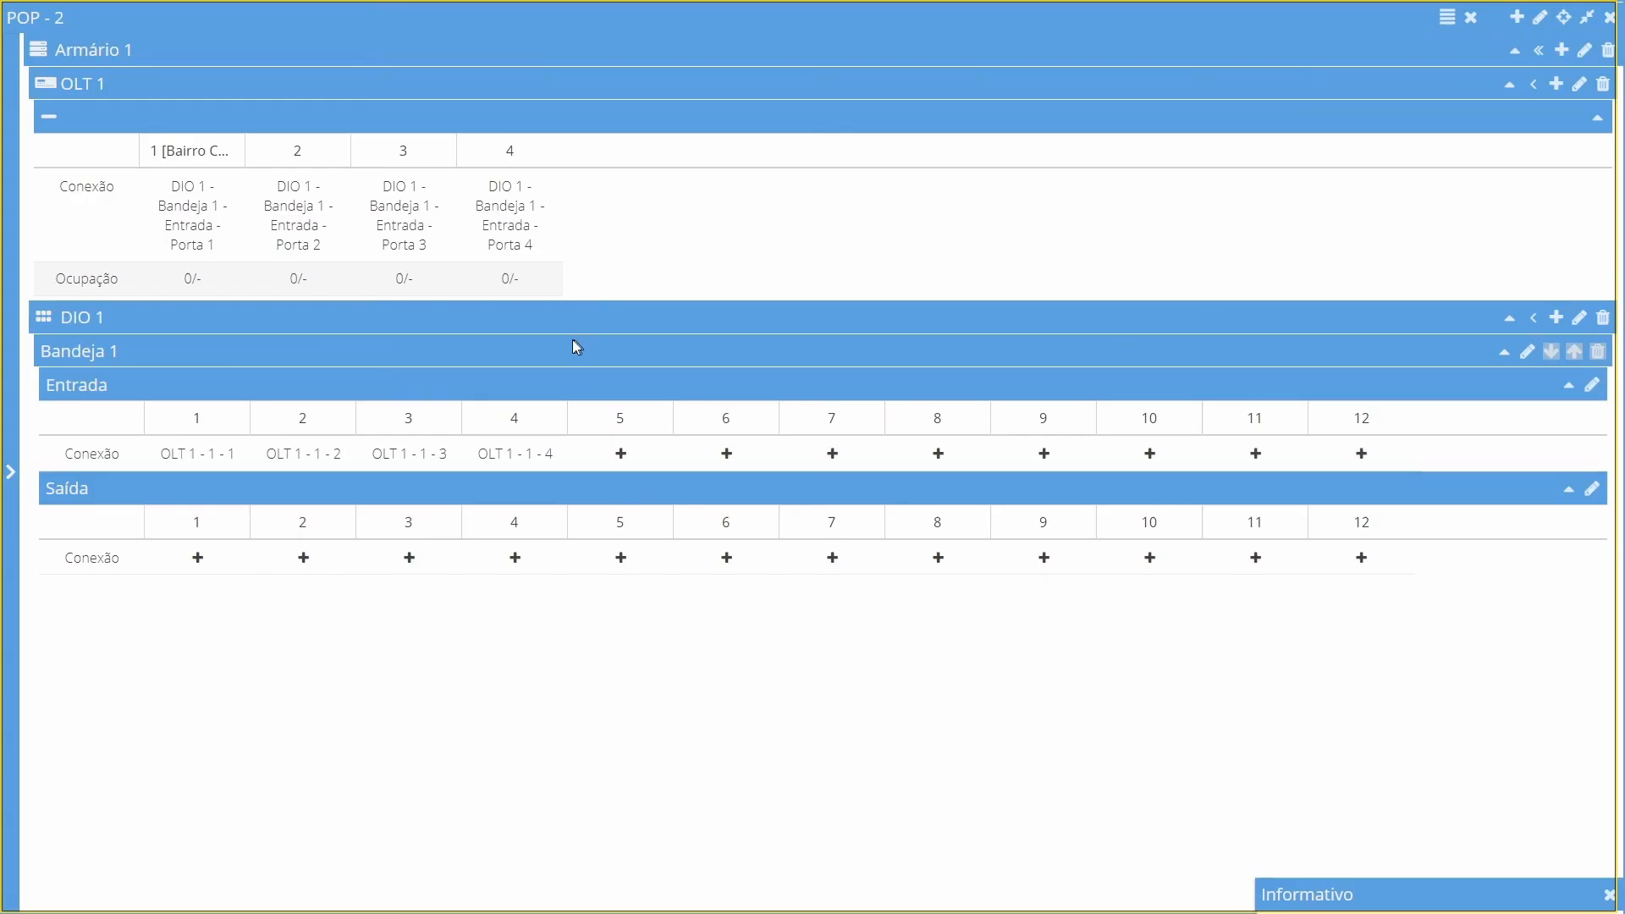
drag(246, 153, 335, 151)
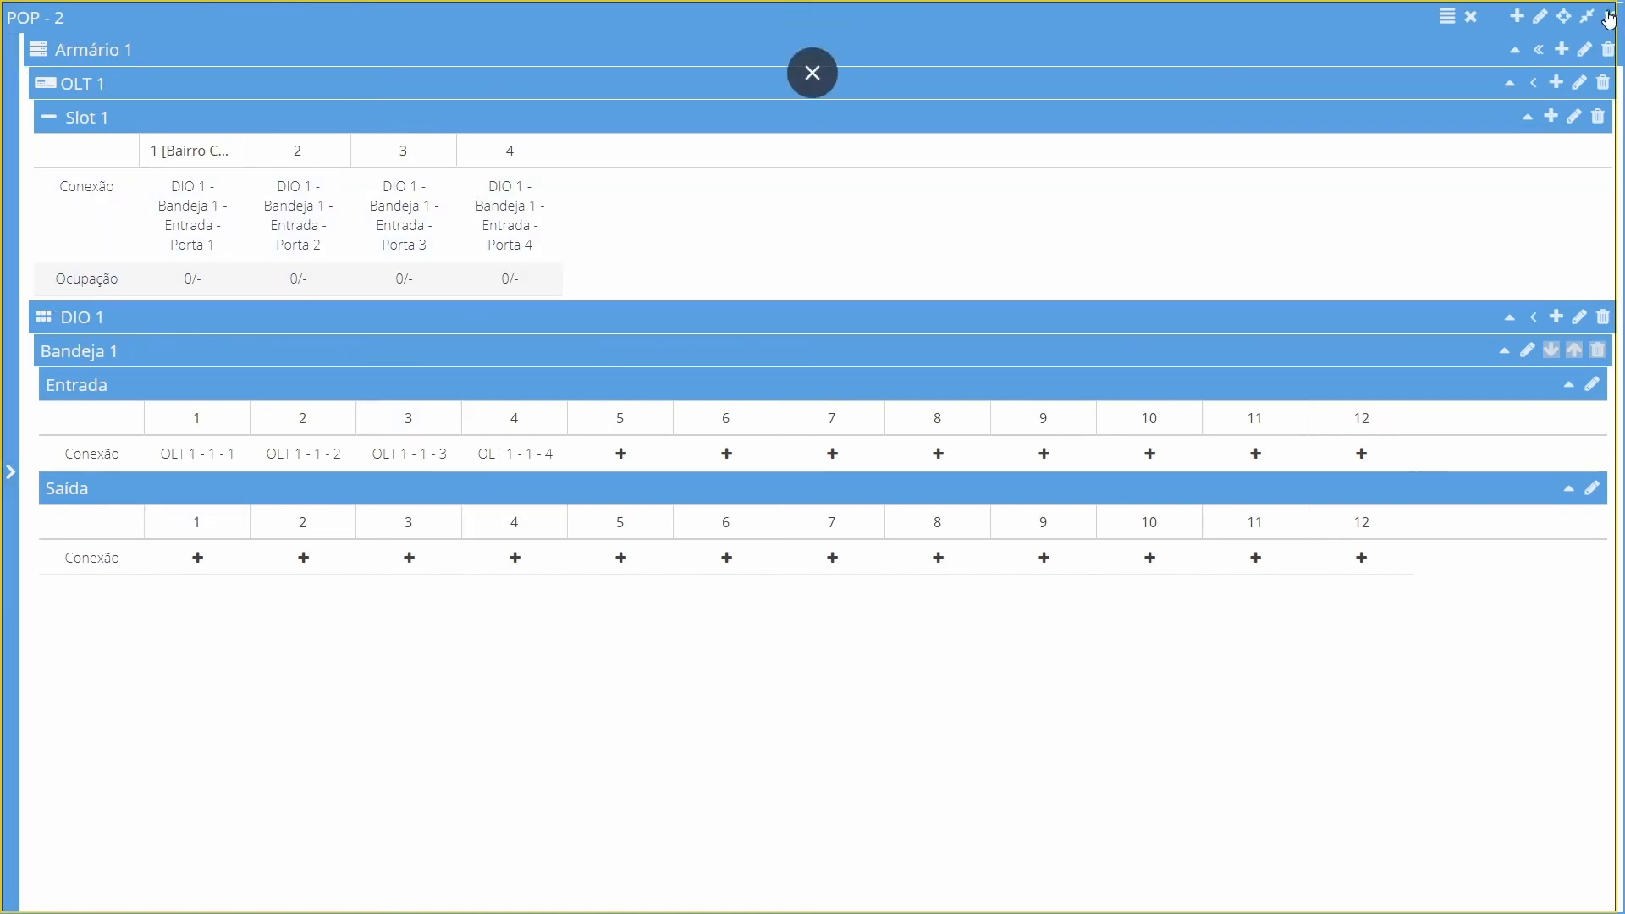
Close the POP's equipment view and reopen the same POP from the map
click(812, 72)
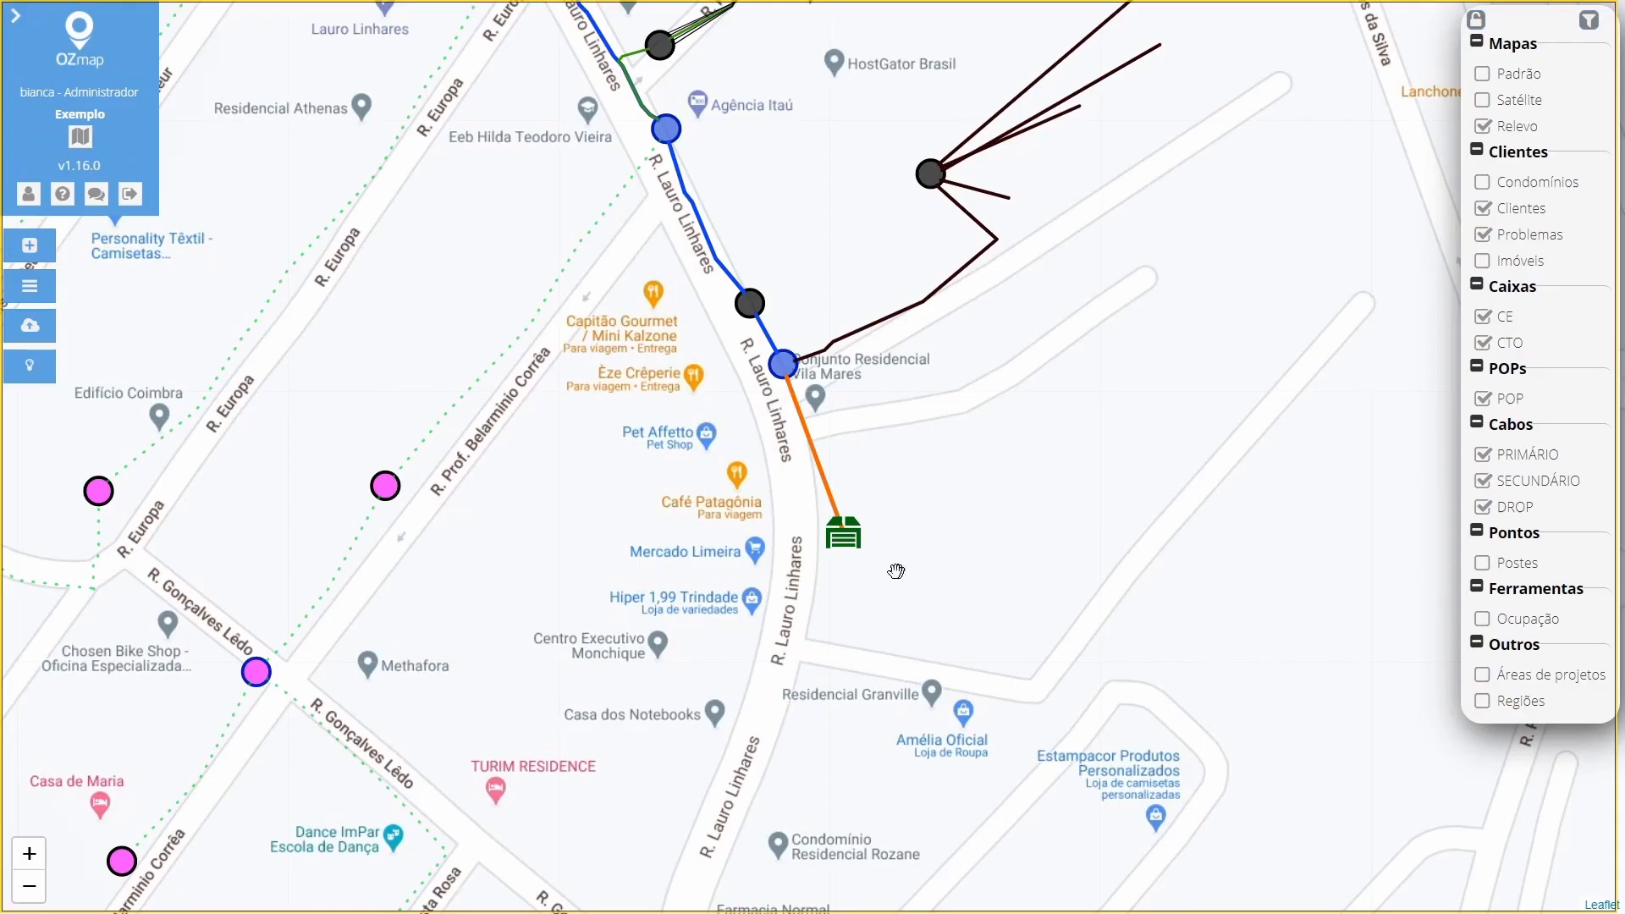
click(846, 535)
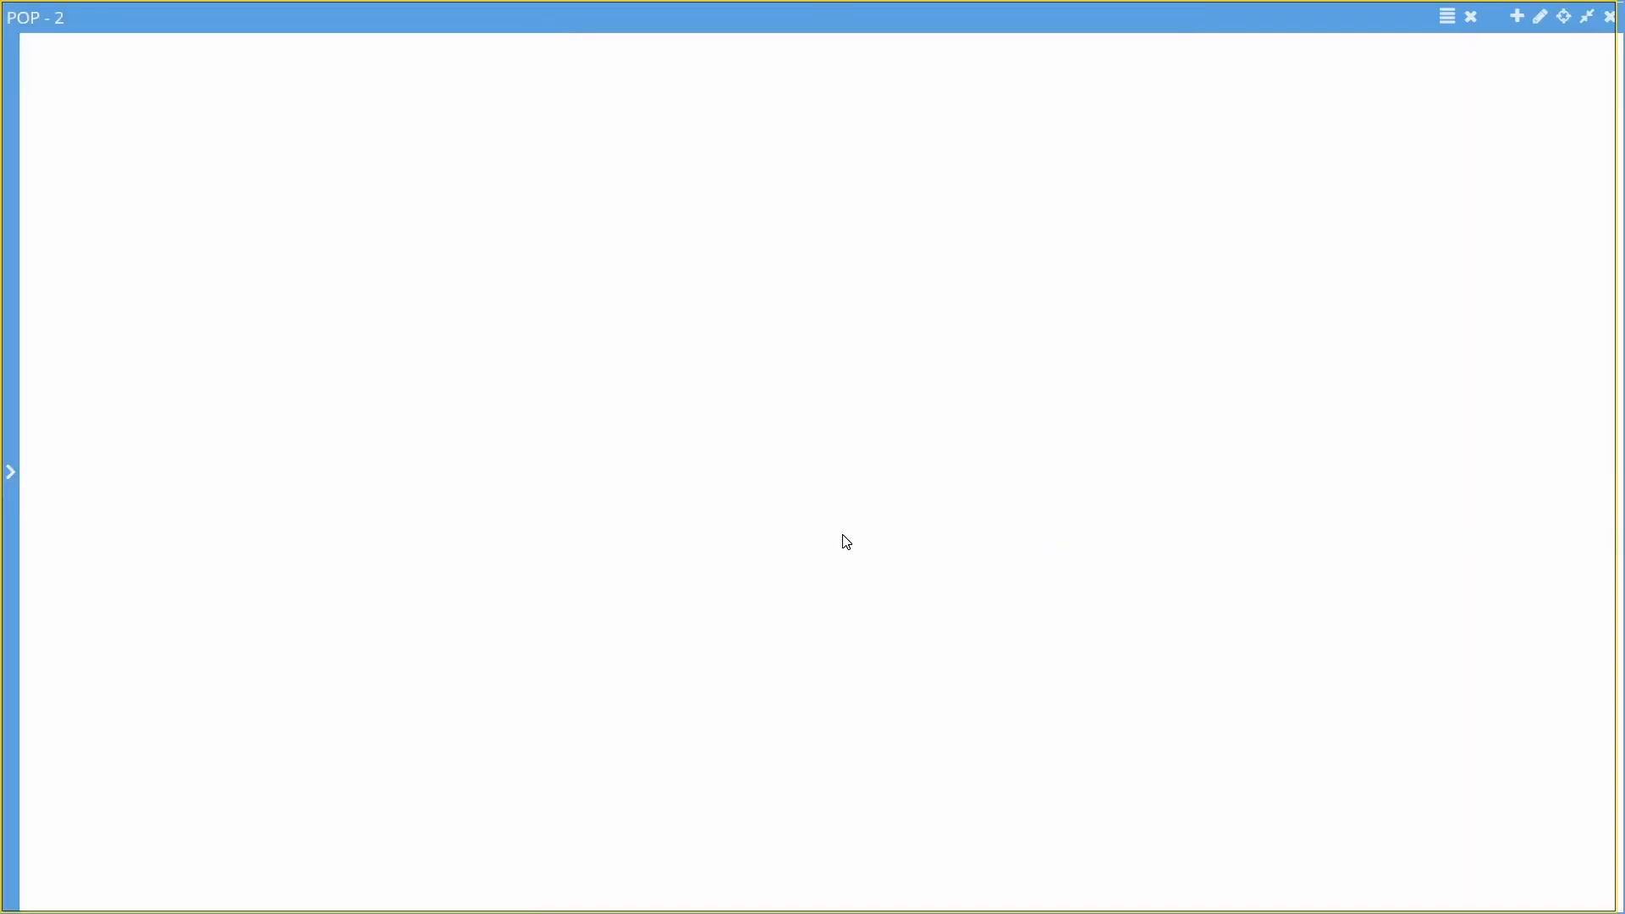